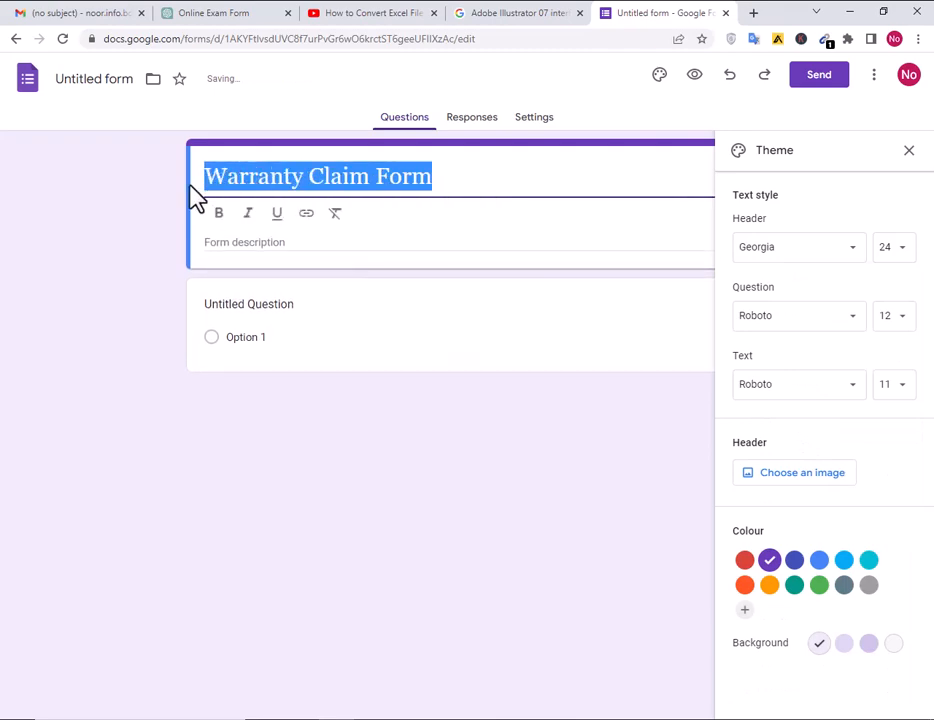
# Make the form title Warranty Claim Form bold and set the theme's question font to Nunito Black
pyautogui.click(220, 215)
pyautogui.click(156, 256)
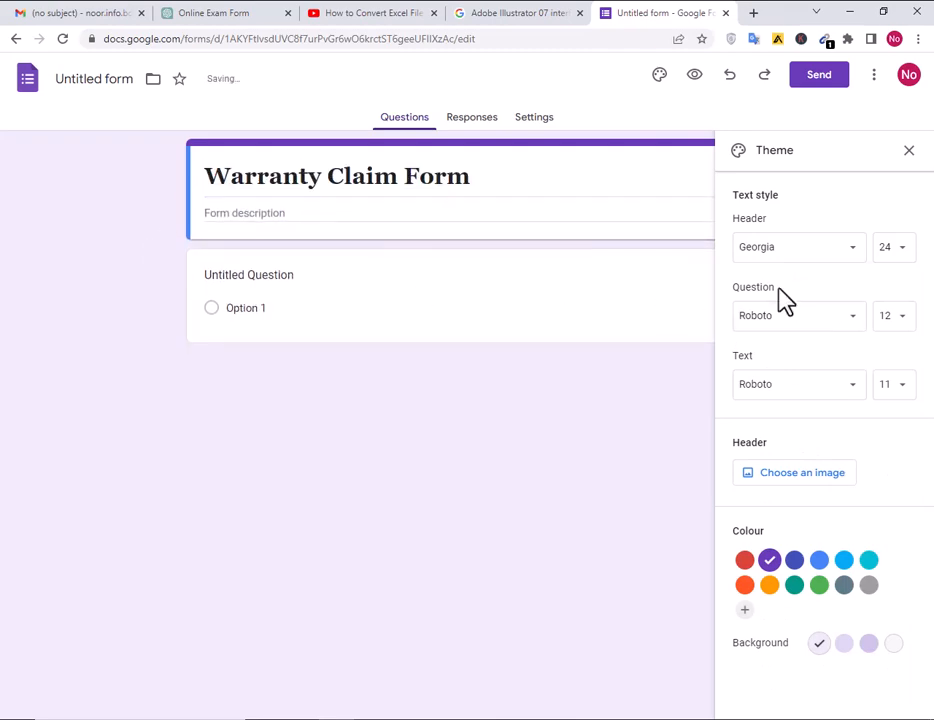
pyautogui.click(798, 318)
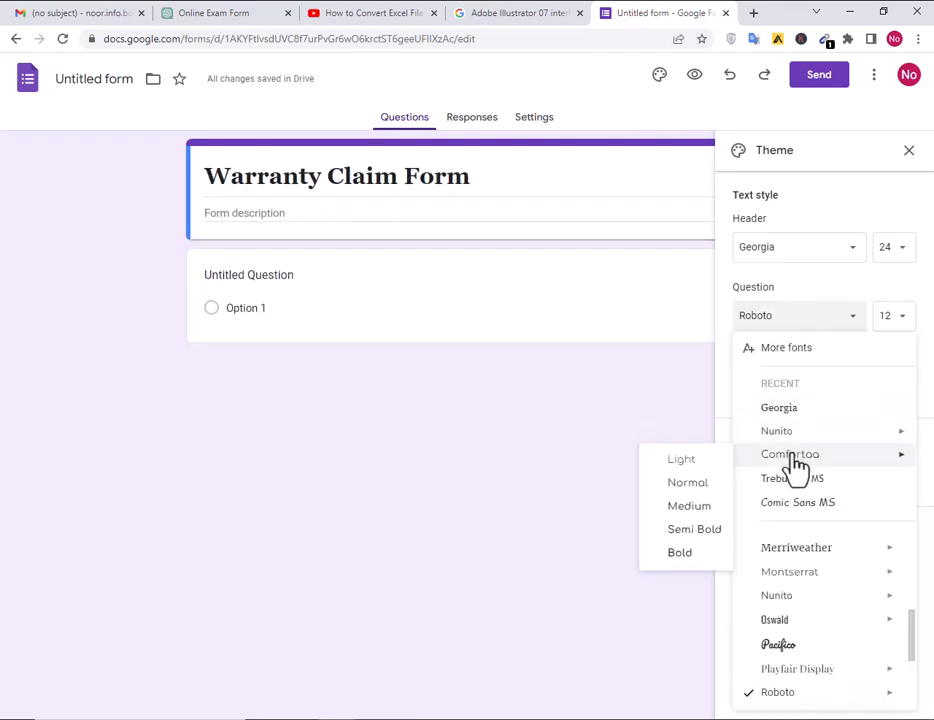
pyautogui.moveTo(790, 438)
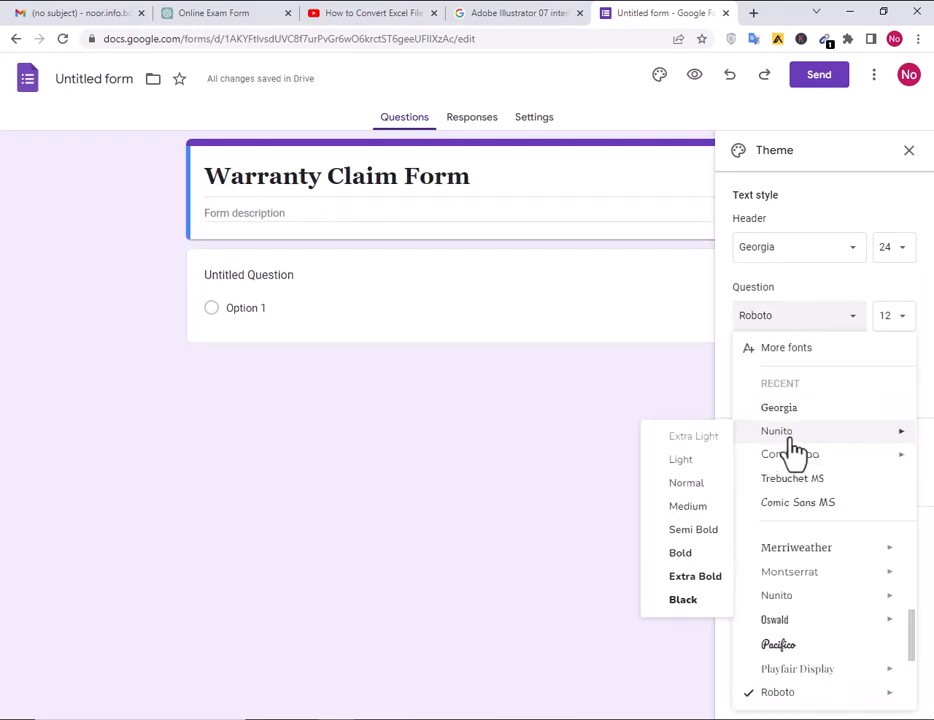
pyautogui.click(684, 600)
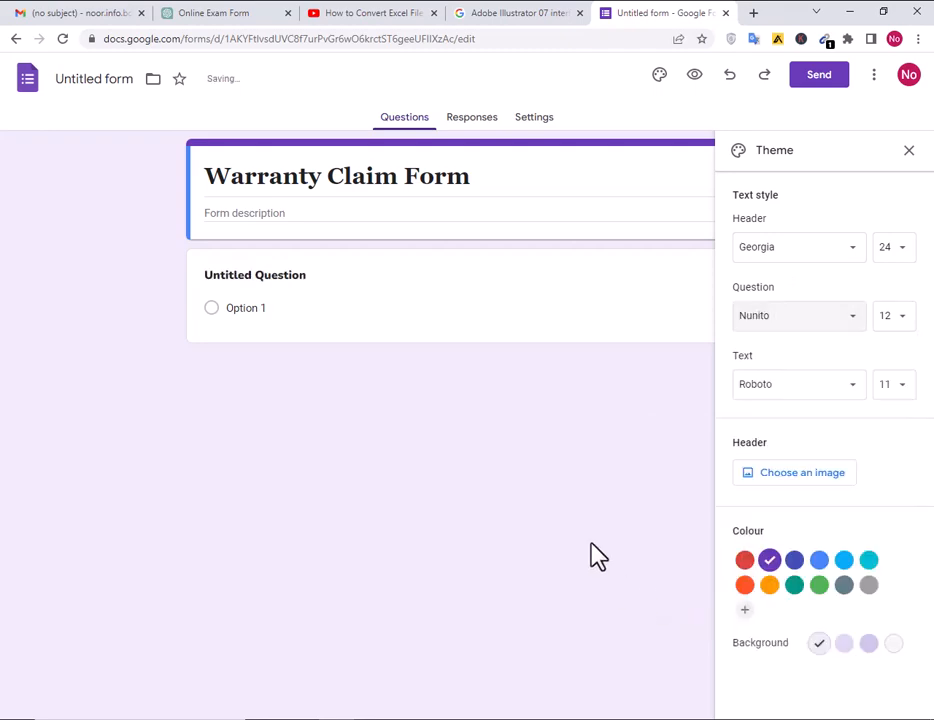
# Set the theme's body text font to Comfortaa Bold
pyautogui.click(786, 398)
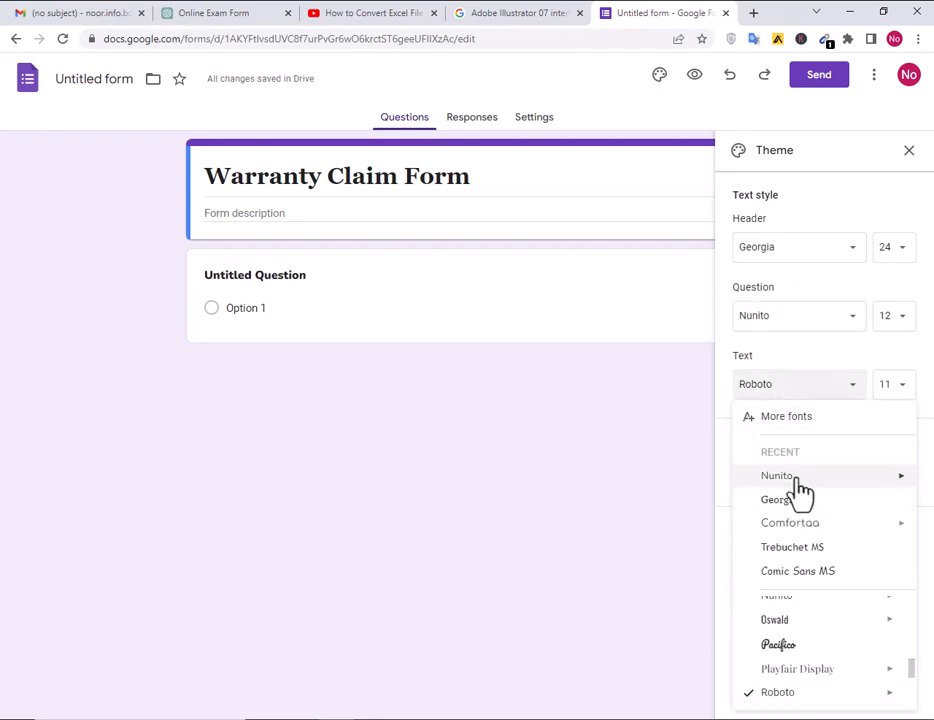
pyautogui.moveTo(800, 533)
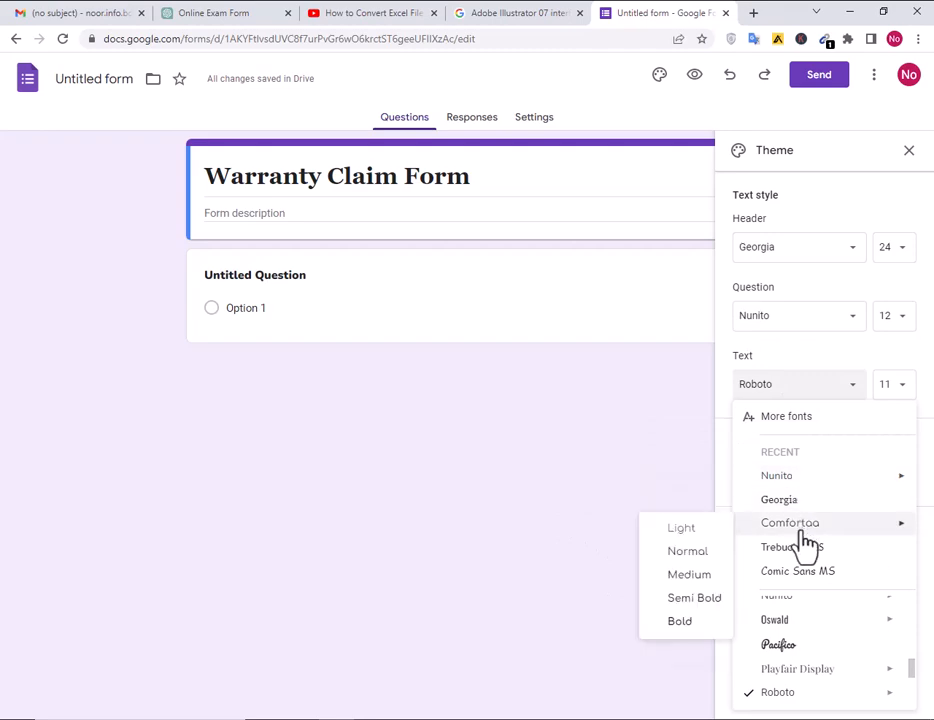
pyautogui.click(684, 621)
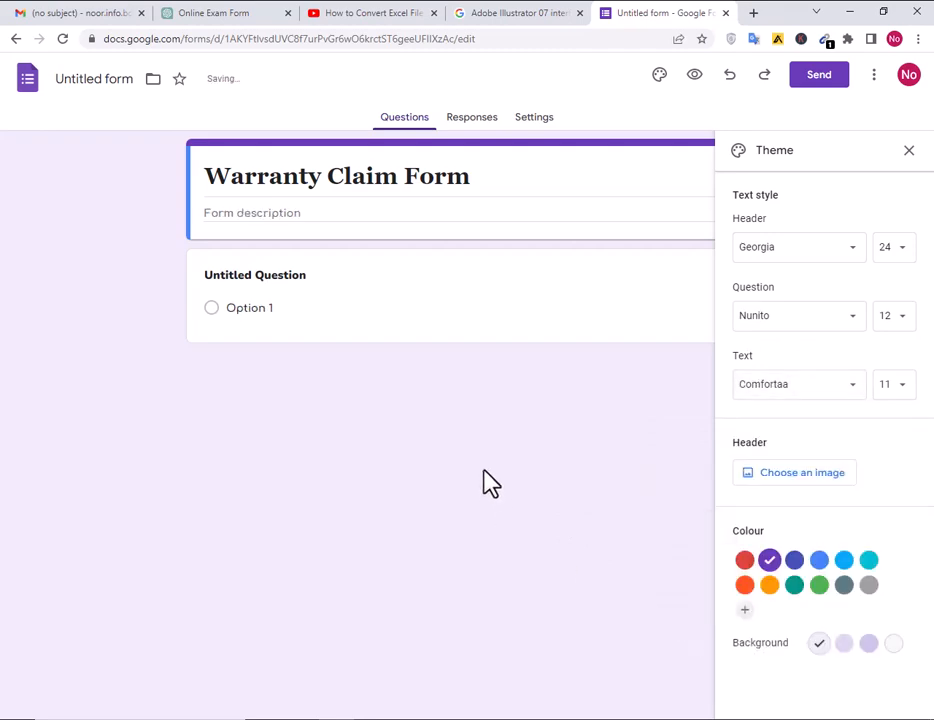
# Title the first question Full Name, copied from the Notepad field list, and set its answer type to Short answer
pyautogui.click(328, 282)
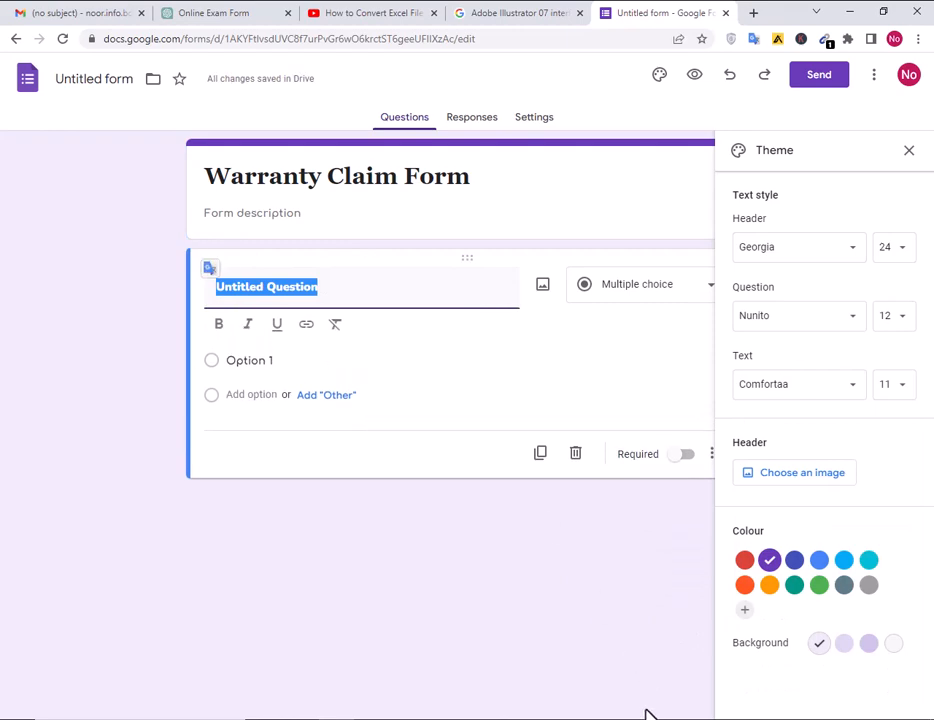
pyautogui.hotkey('alt', 'Tab')
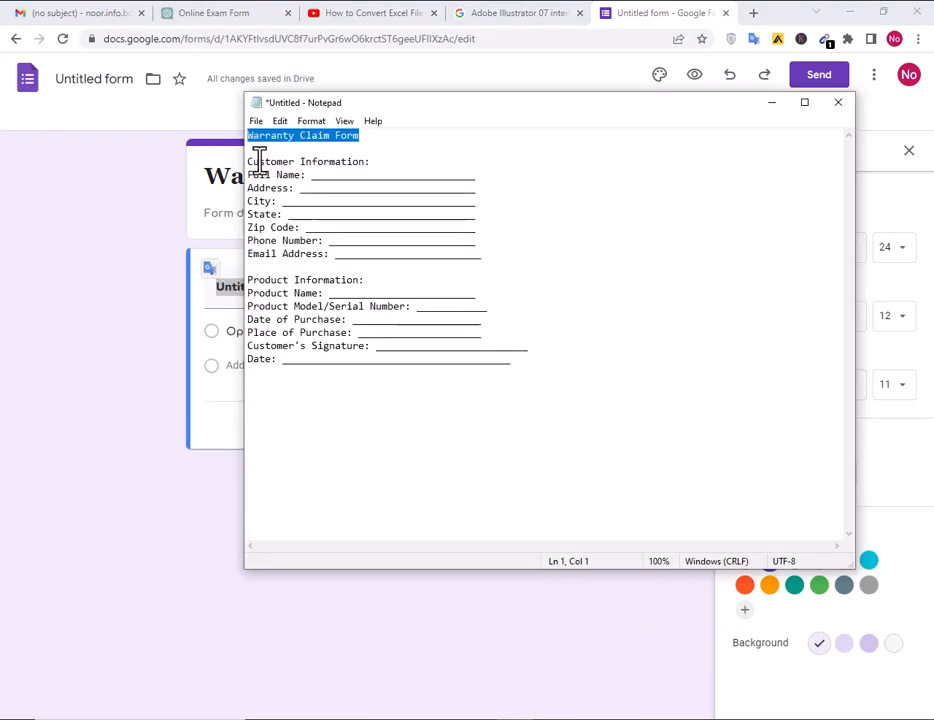
pyautogui.moveTo(302, 176); pyautogui.dragTo(200, 168)
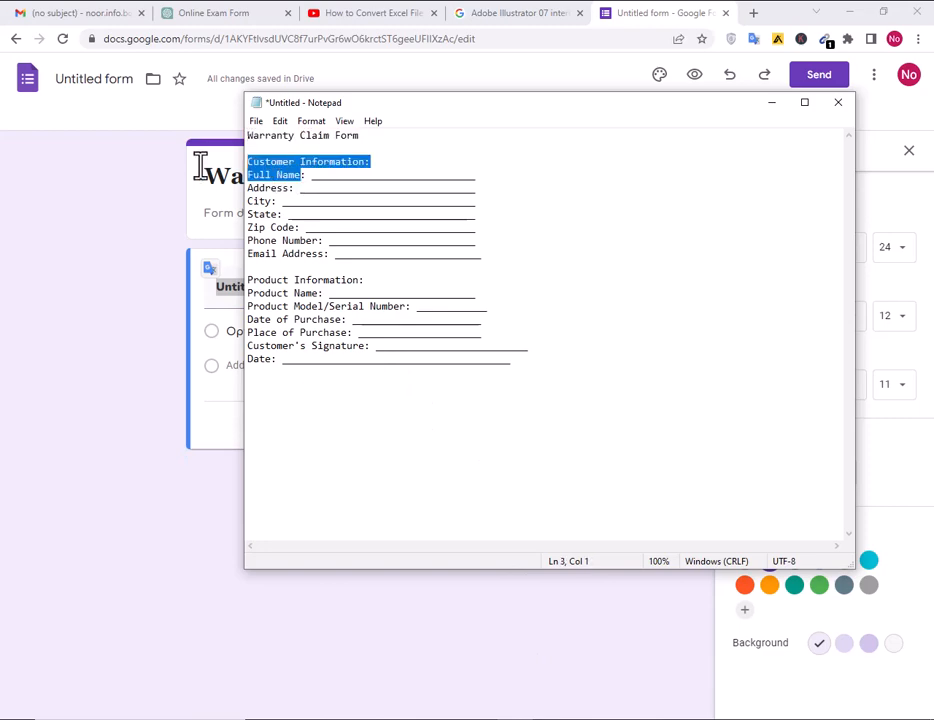
pyautogui.click(273, 176)
pyautogui.moveTo(300, 178); pyautogui.dragTo(232, 178)
pyautogui.hotkey('ctrl', 'c')
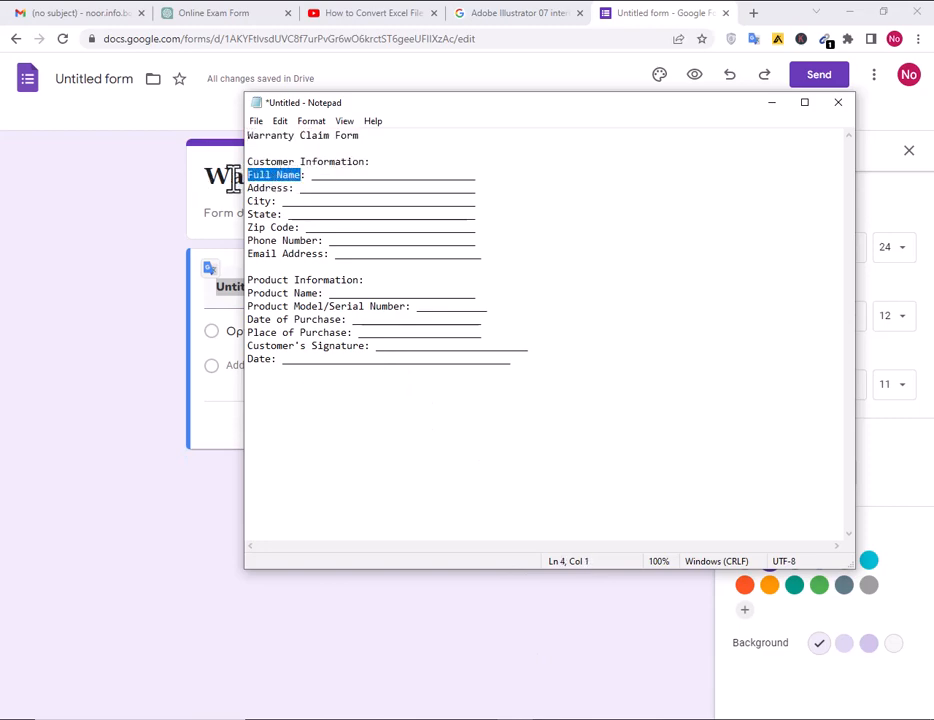
pyautogui.click(172, 230)
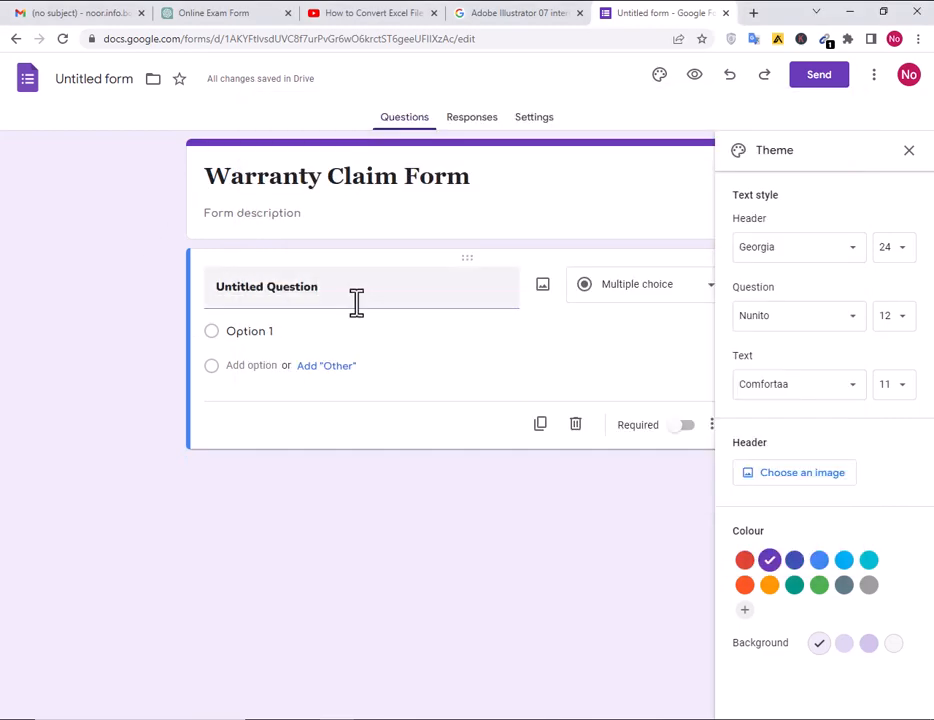
pyautogui.click(352, 292)
pyautogui.hotkey('ctrl', 'v')
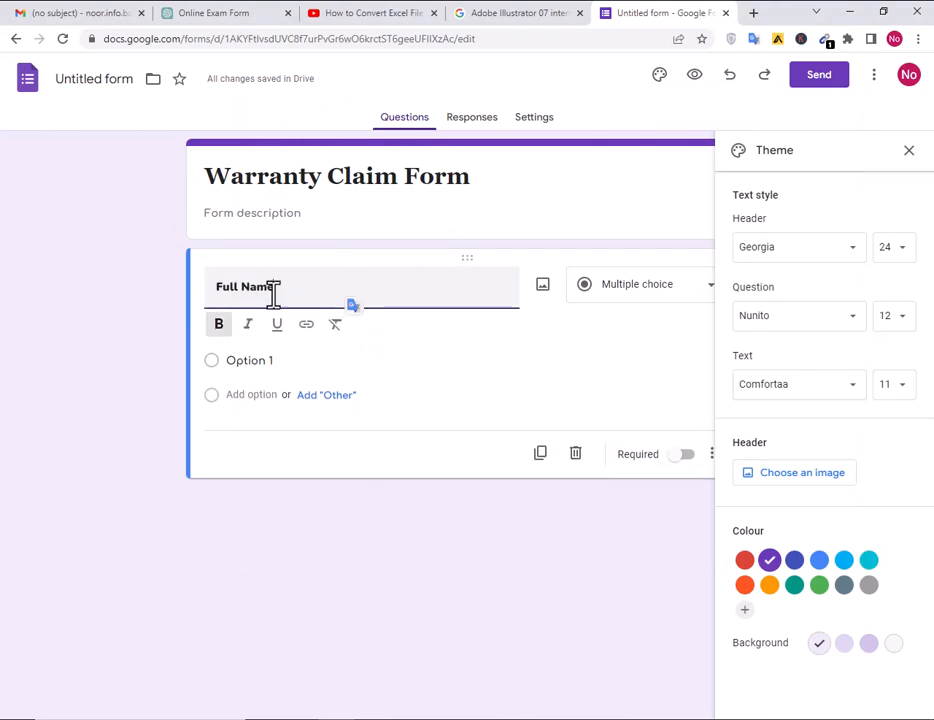
pyautogui.click(655, 292)
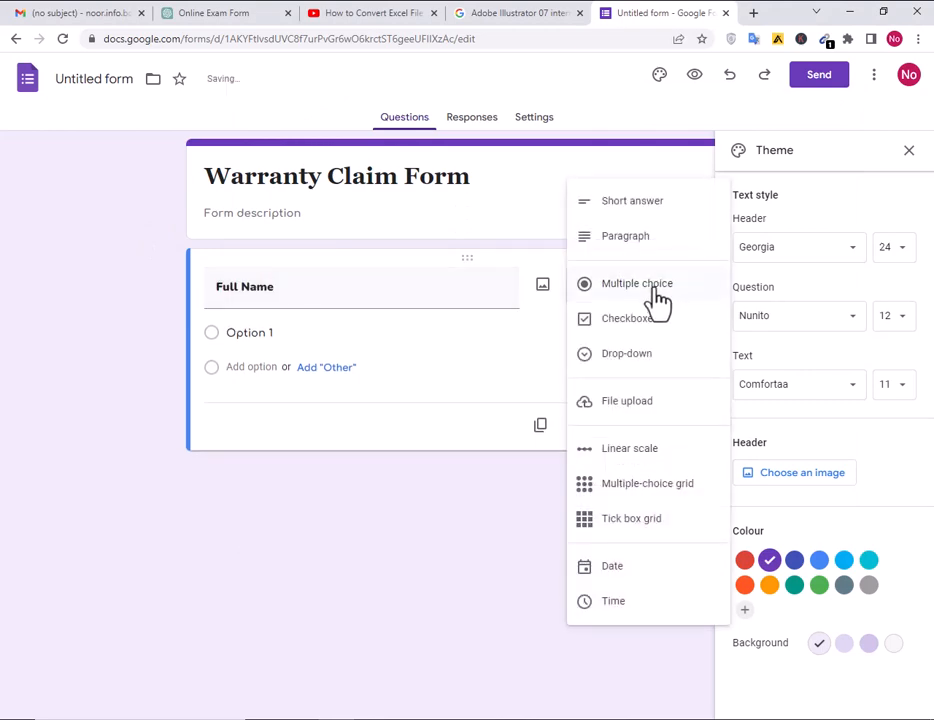
pyautogui.click(630, 205)
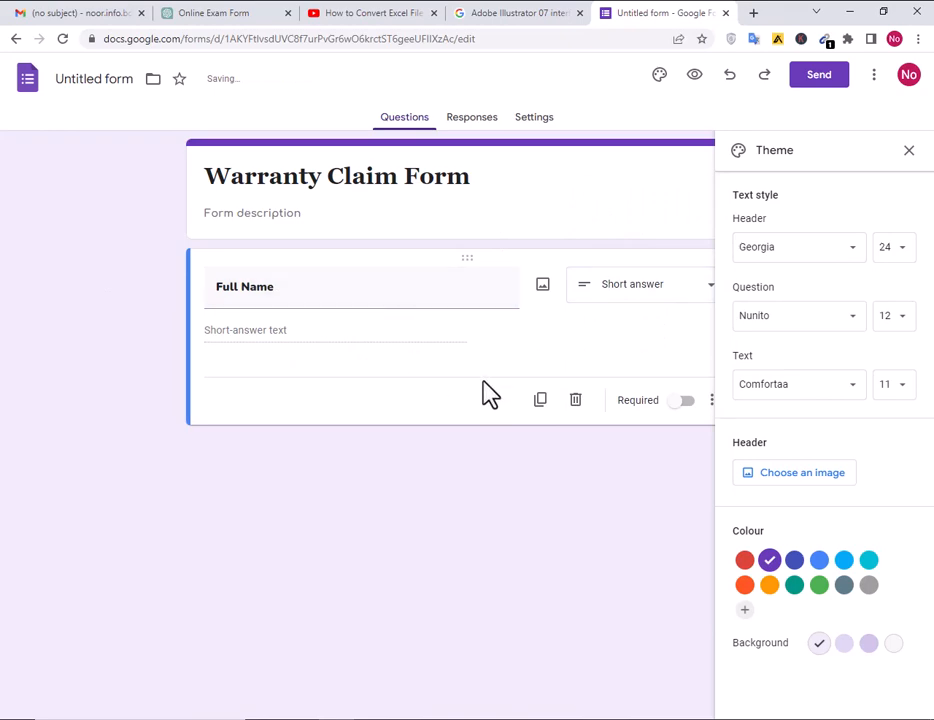
# Set the coloured pencils picture from the Work and School themes as the form's header image and close the theme settings
pyautogui.click(820, 478)
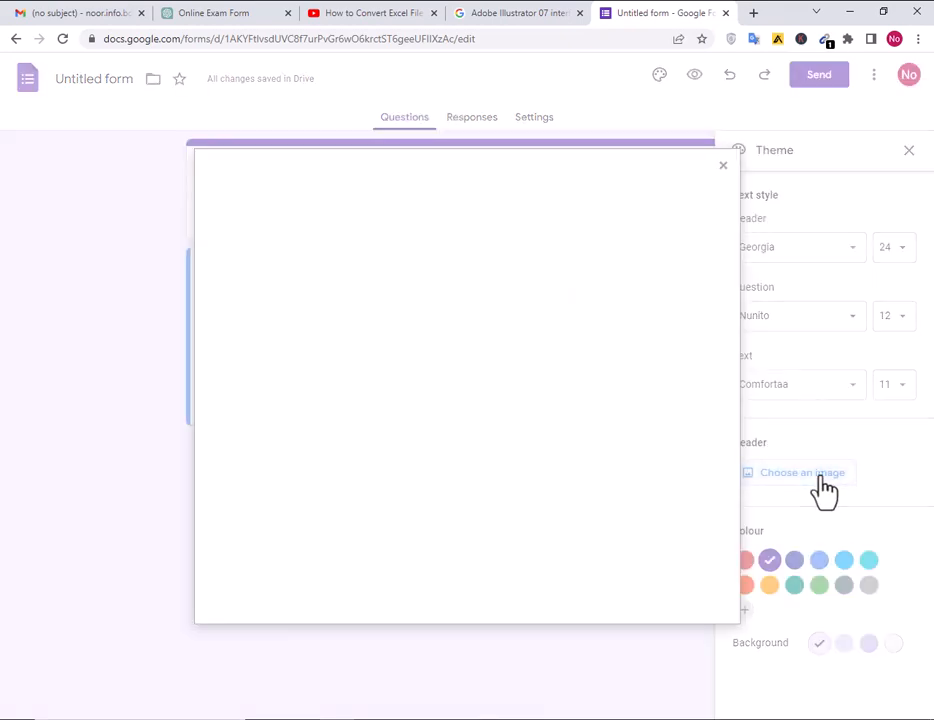
pyautogui.scroll(-2, 538, 340)
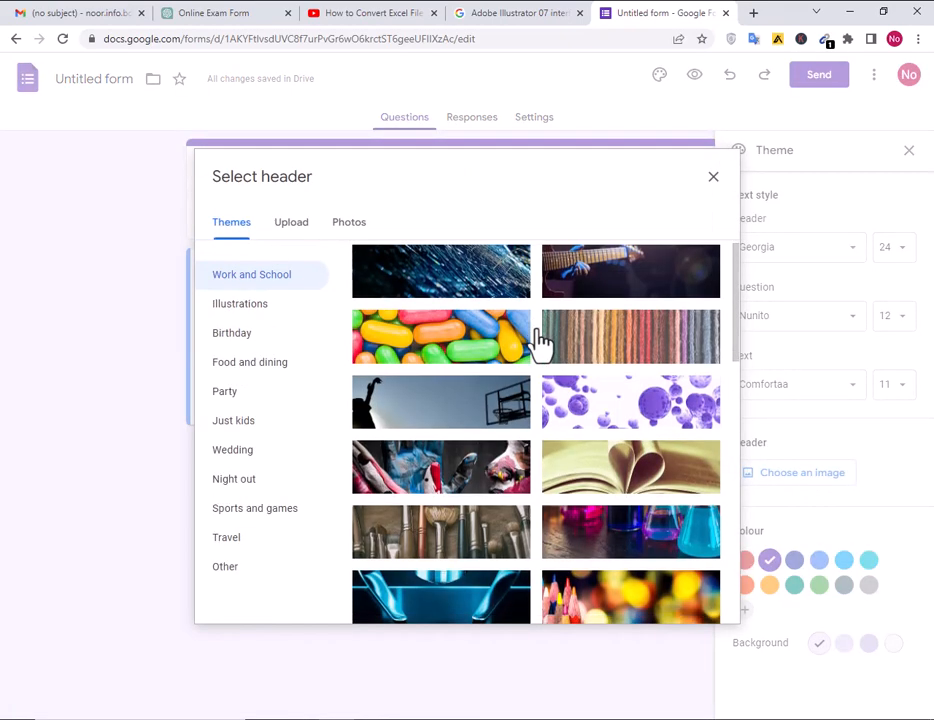
pyautogui.scroll(-3, 538, 340)
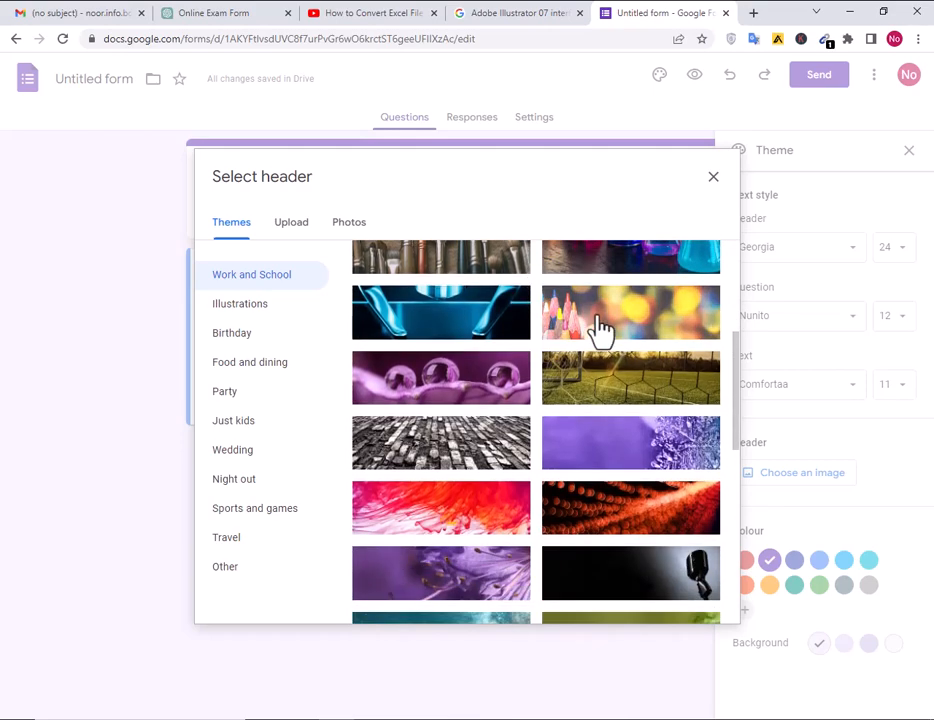
pyautogui.click(600, 328)
pyautogui.click(698, 617)
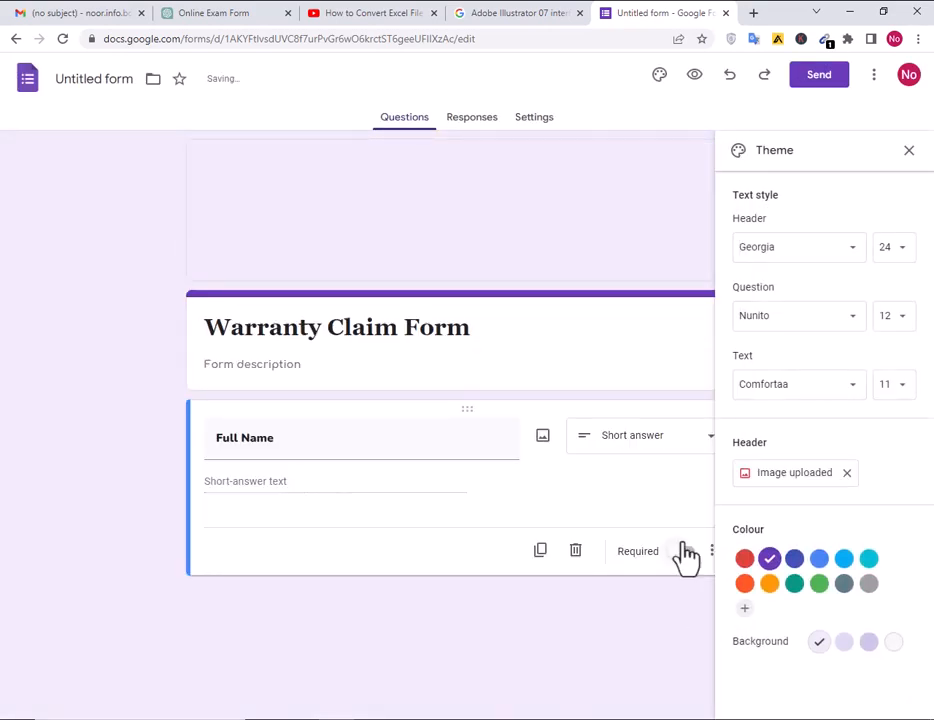
pyautogui.click(909, 150)
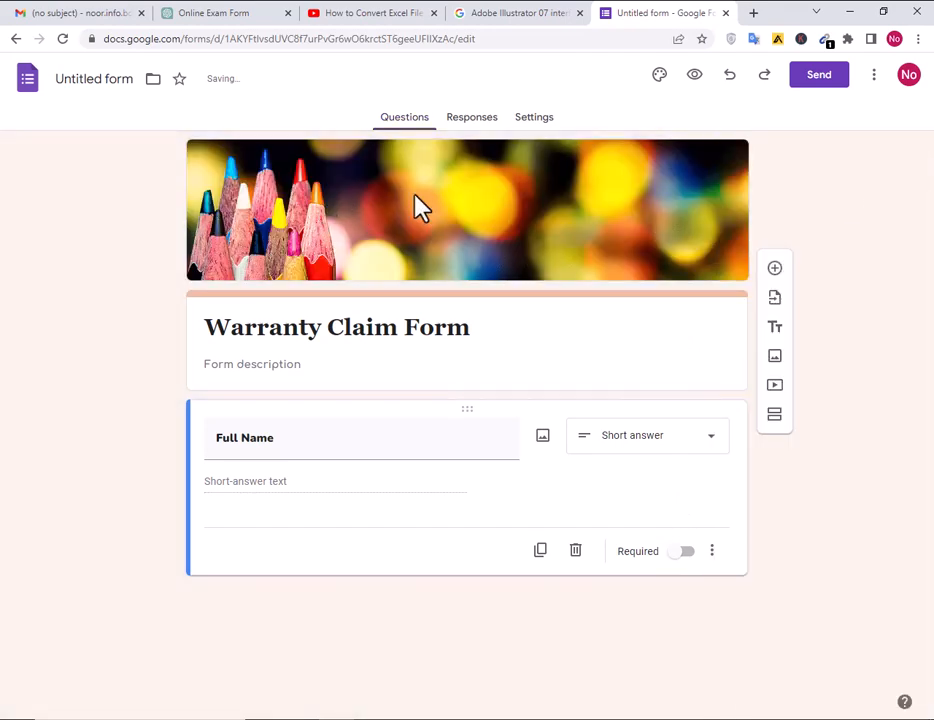
# Add a question below Full Name and title it Address, copied from the Notepad field list
pyautogui.click(775, 270)
pyautogui.hotkey('alt', 'Tab')
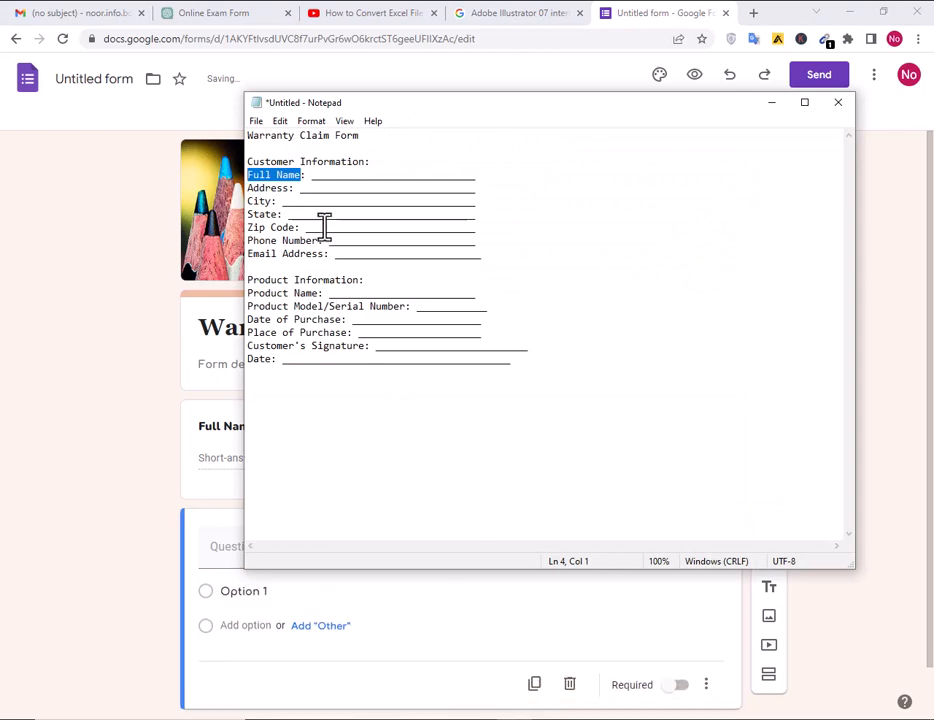
pyautogui.moveTo(293, 188); pyautogui.dragTo(240, 188)
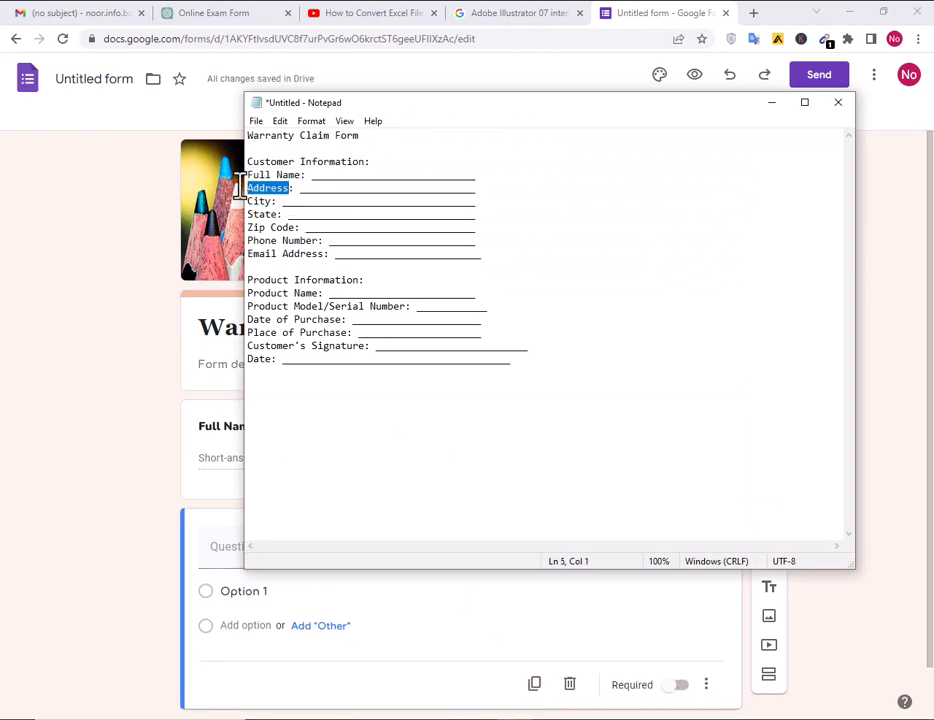
pyautogui.hotkey('ctrl', 'c')
pyautogui.click(72, 378)
pyautogui.click(265, 546)
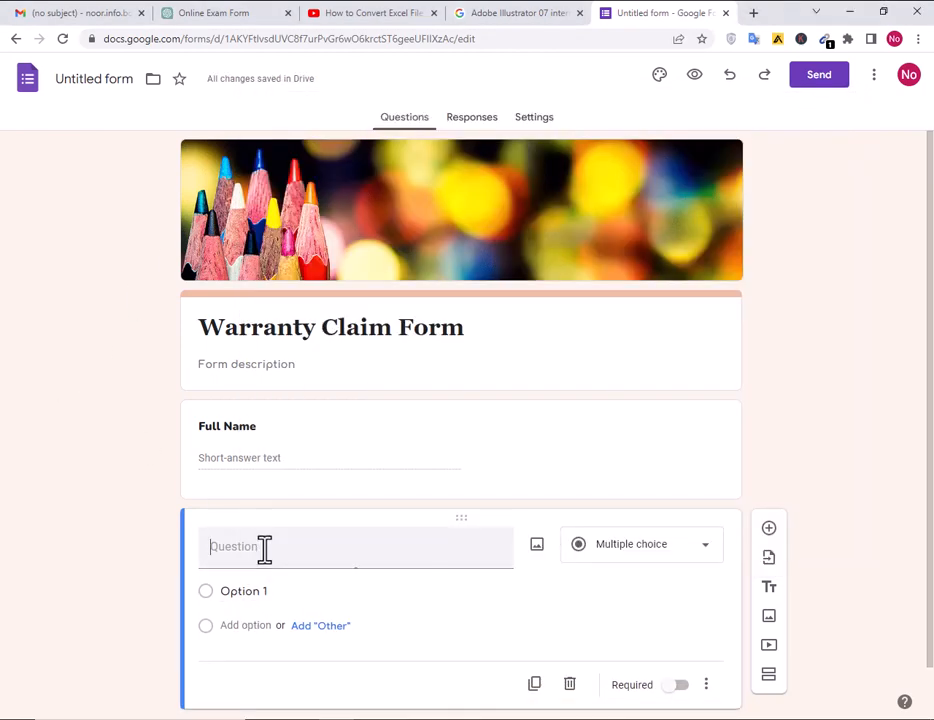
pyautogui.hotkey('ctrl', 'v')
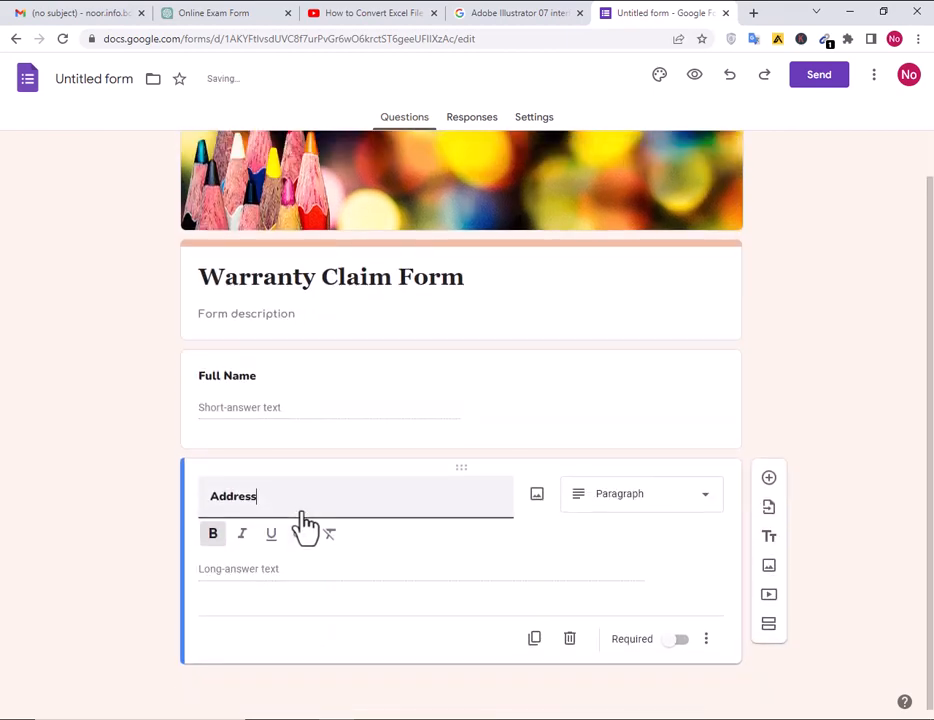
# Add a question below Address and title it City, copied from the Notepad field list
pyautogui.click(769, 478)
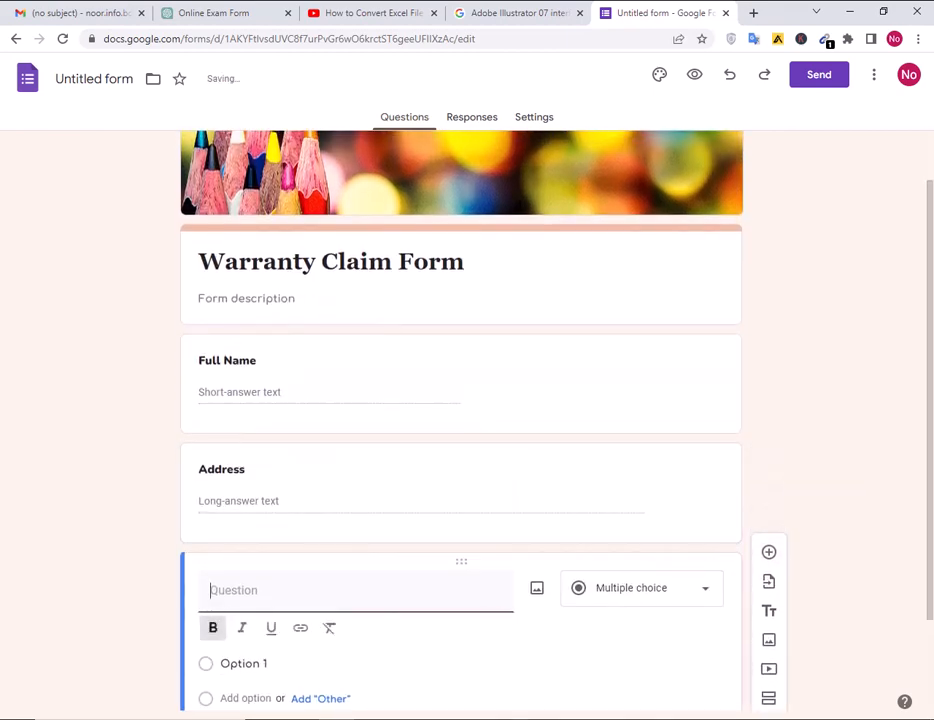
pyautogui.hotkey('alt', 'Tab')
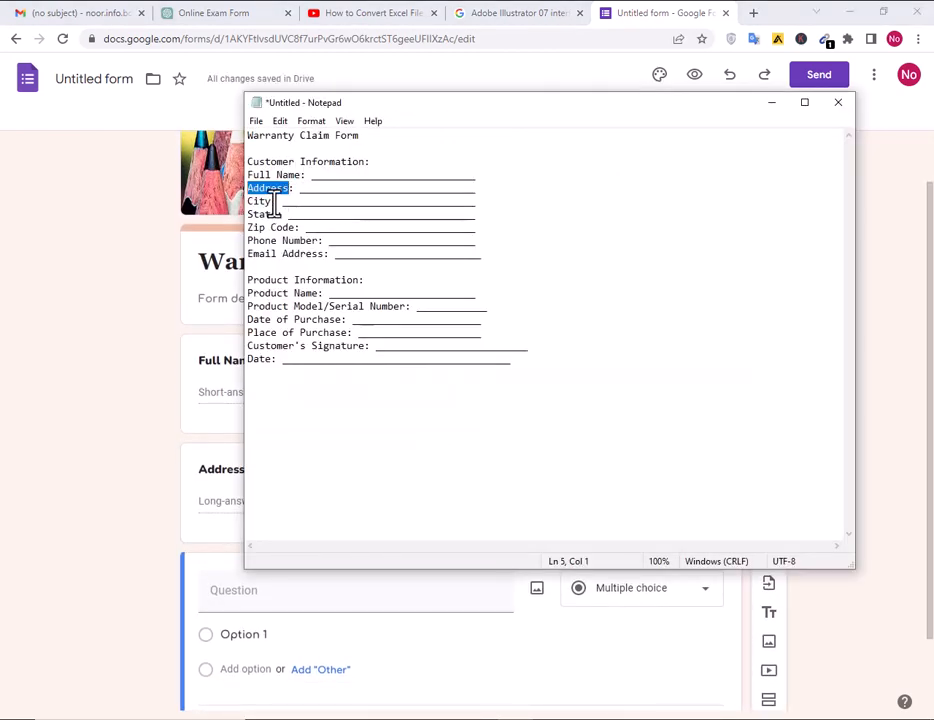
pyautogui.moveTo(273, 203); pyautogui.dragTo(255, 201)
pyautogui.hotkey('ctrl', 'c')
pyautogui.hotkey('alt', 'Tab')
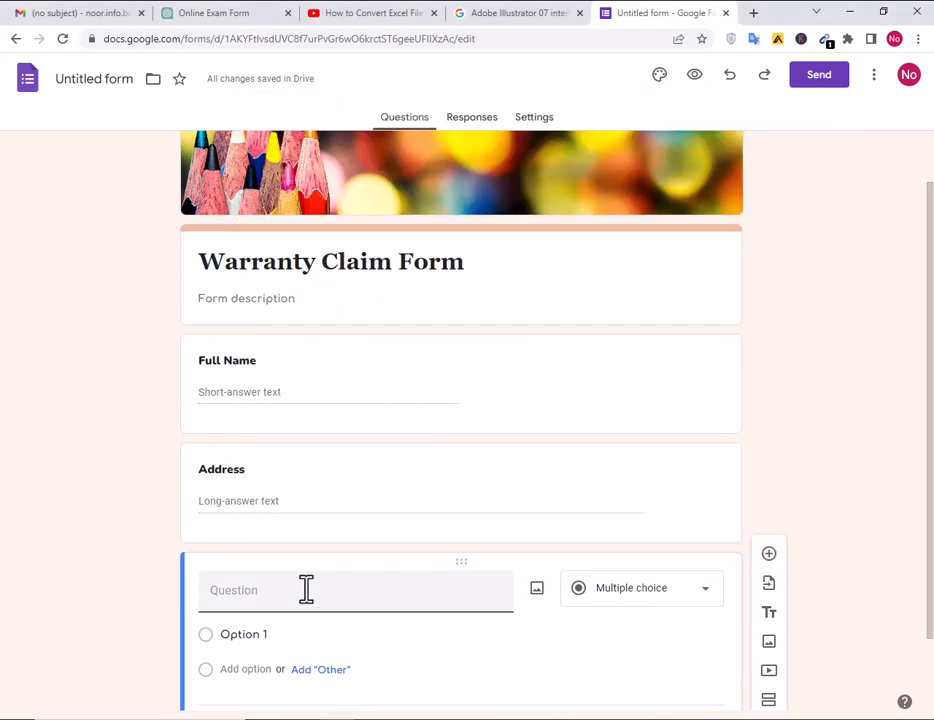
pyautogui.click(308, 590)
pyautogui.hotkey('ctrl', 'v')
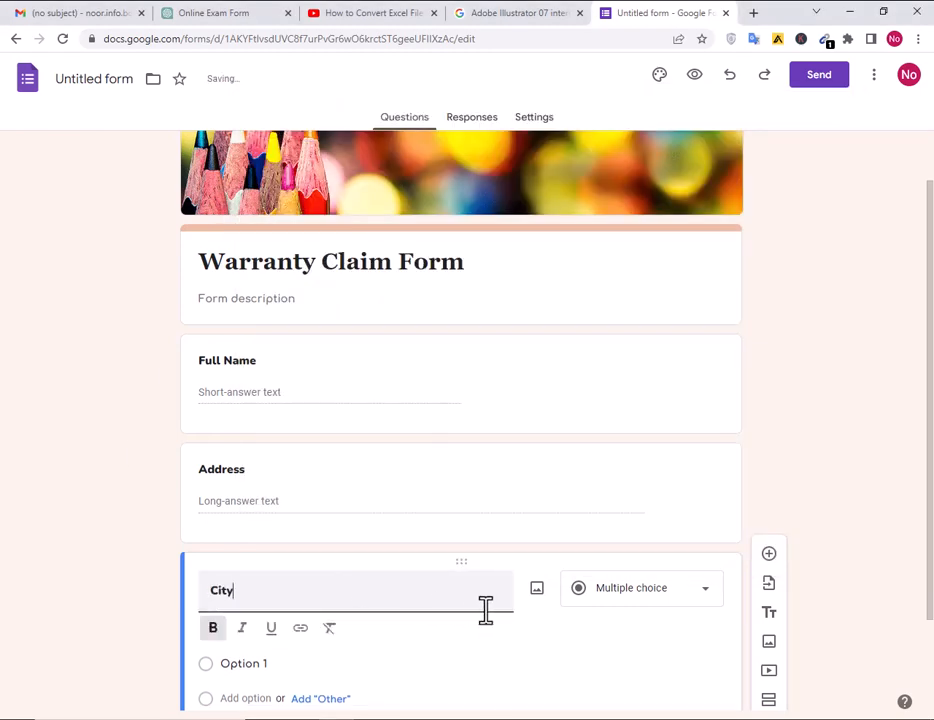
# Add a question below City and title it State, copied from the Notepad field list
pyautogui.click(769, 554)
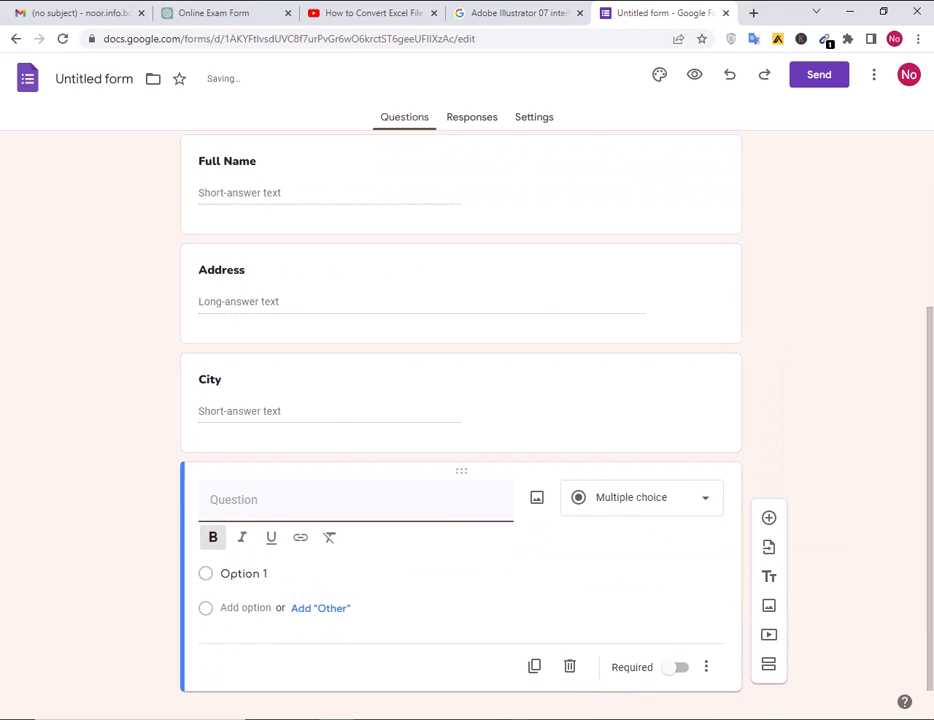
pyautogui.hotkey('alt', 'Tab')
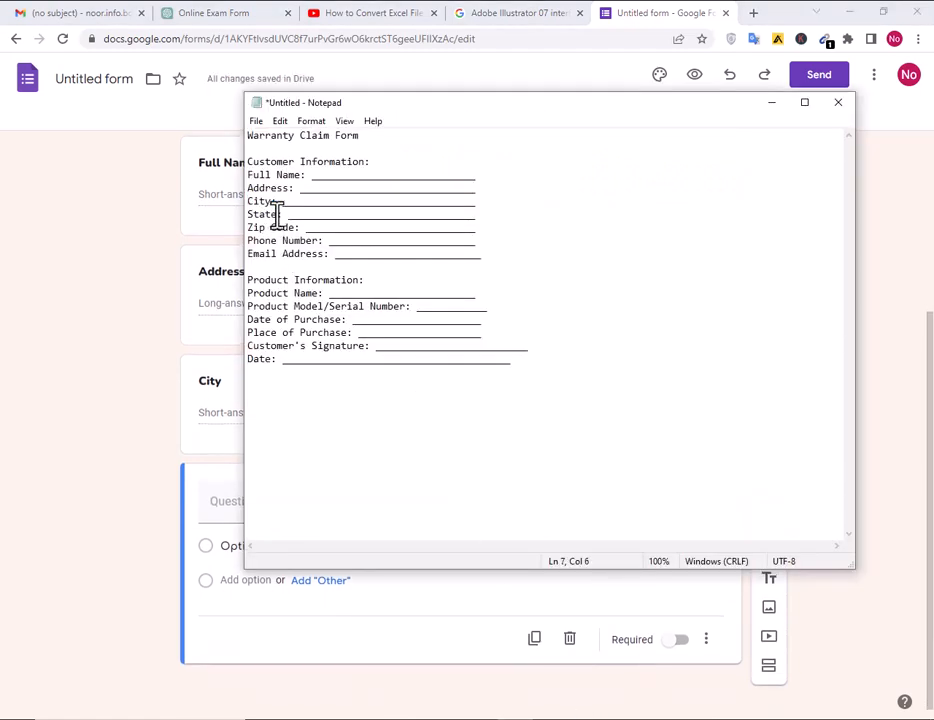
pyautogui.moveTo(280, 215); pyautogui.dragTo(248, 215)
pyautogui.hotkey('ctrl', 'c')
pyautogui.hotkey('alt', 'Tab')
pyautogui.click(258, 503)
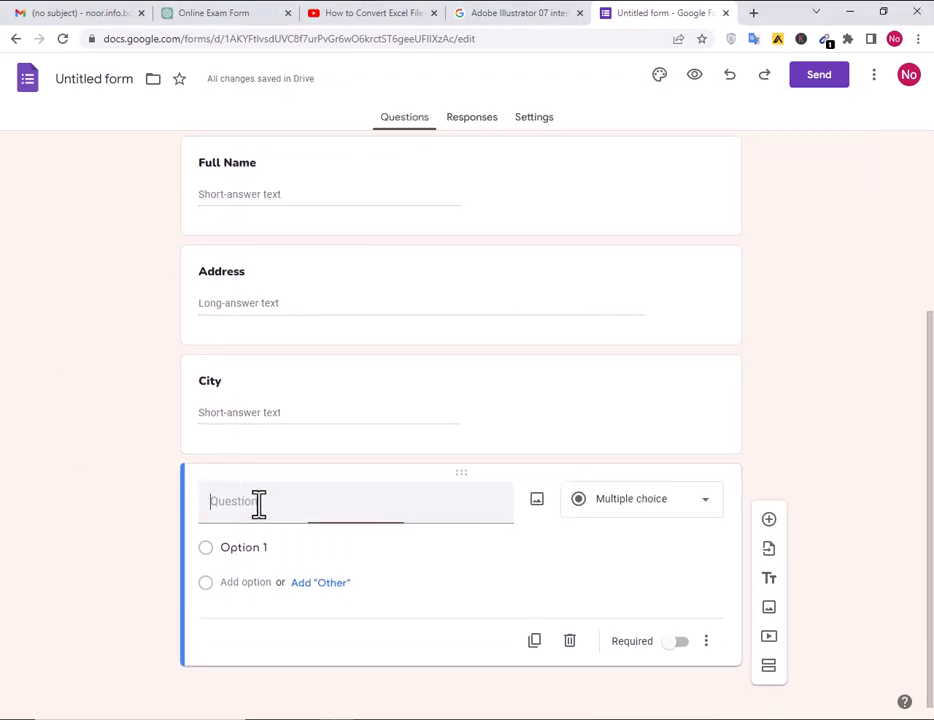
# Add a question below State and title it Zip Code, copied from the Notepad field list
pyautogui.click(769, 519)
pyautogui.hotkey('alt', 'Tab')
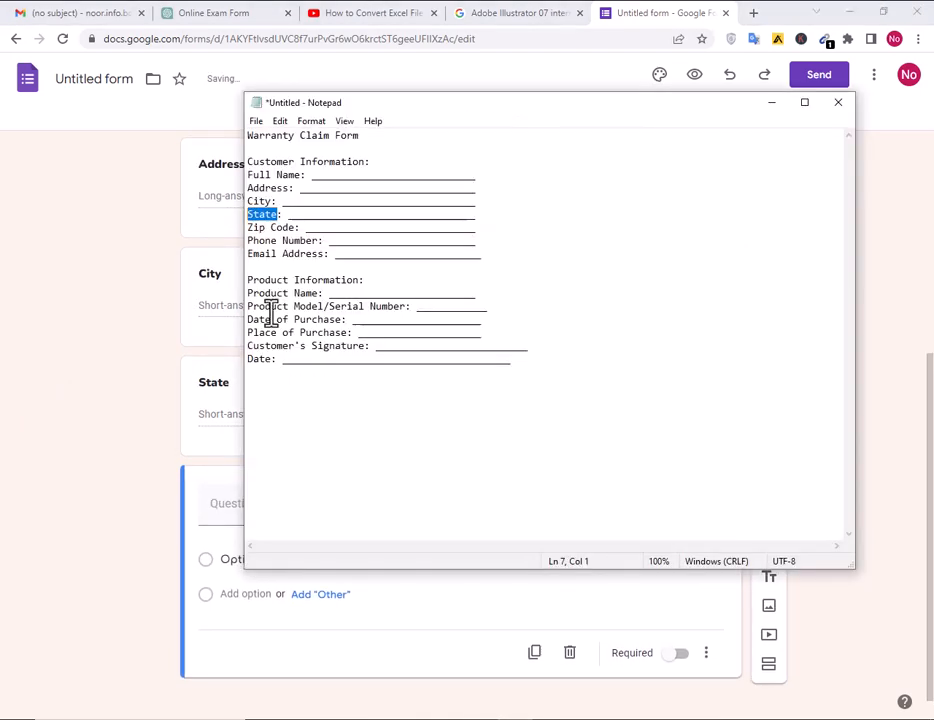
pyautogui.moveTo(293, 228); pyautogui.dragTo(236, 228)
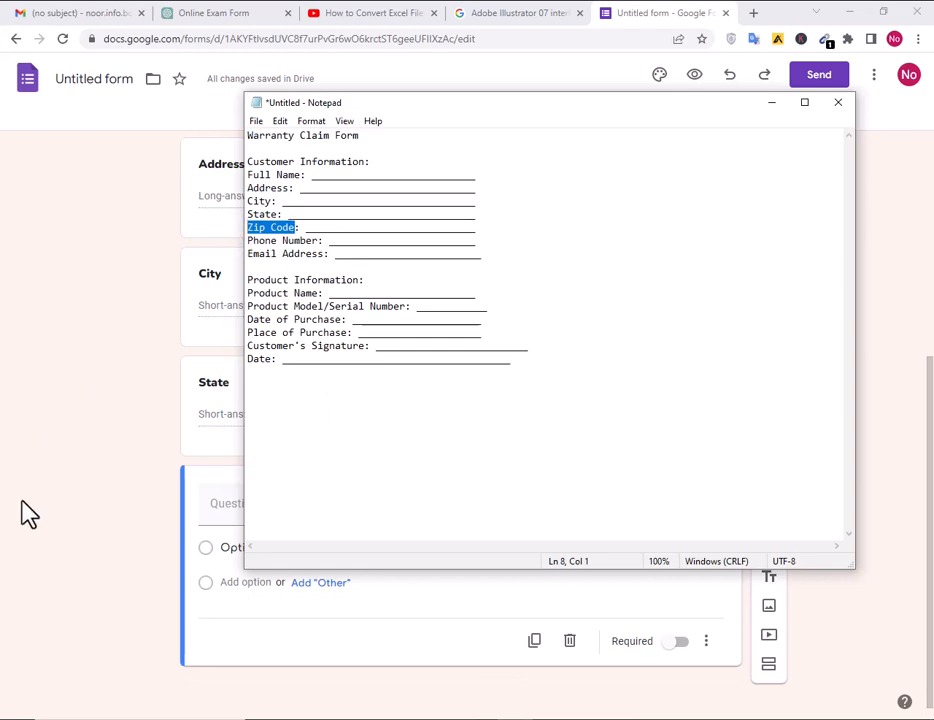
pyautogui.hotkey('alt', 'Tab')
pyautogui.click(238, 503)
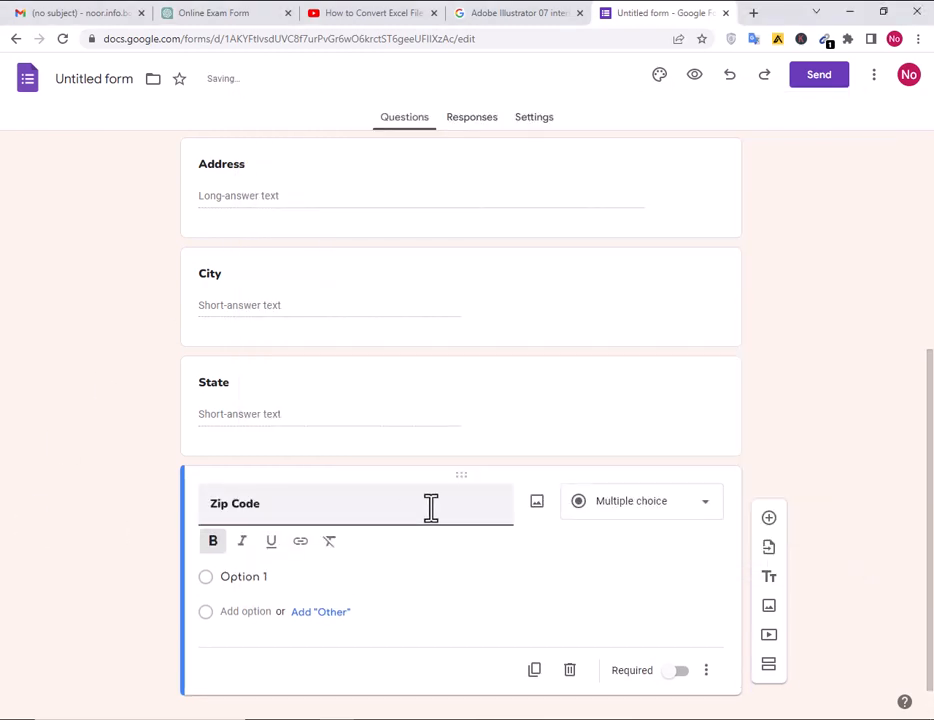
# Add a question below Zip Code and title it Phone Number, copied from the Notepad field list
pyautogui.click(769, 519)
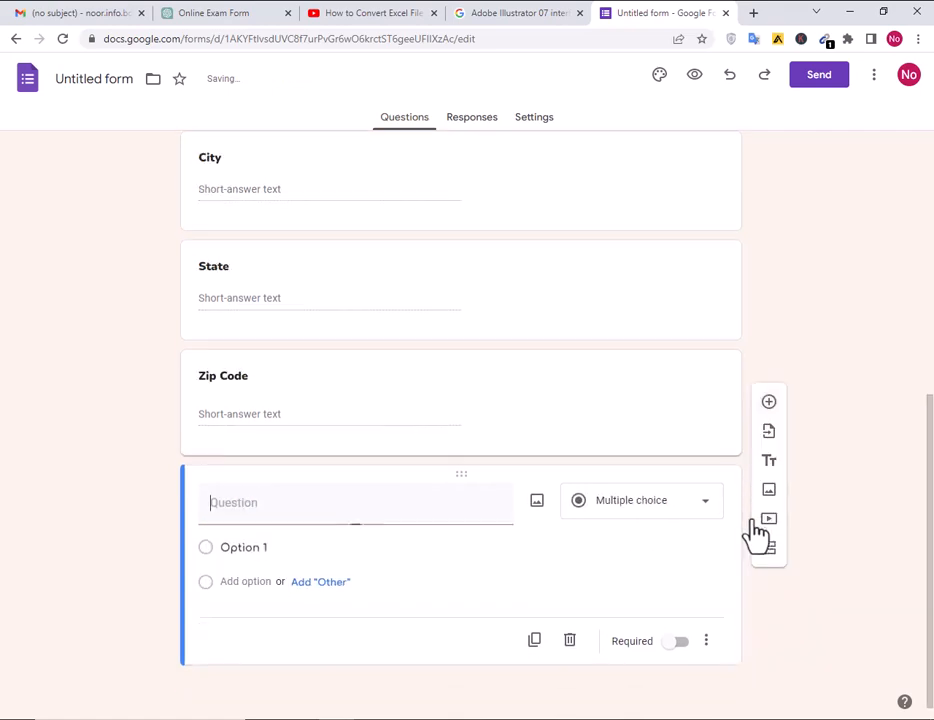
pyautogui.hotkey('alt', 'Tab')
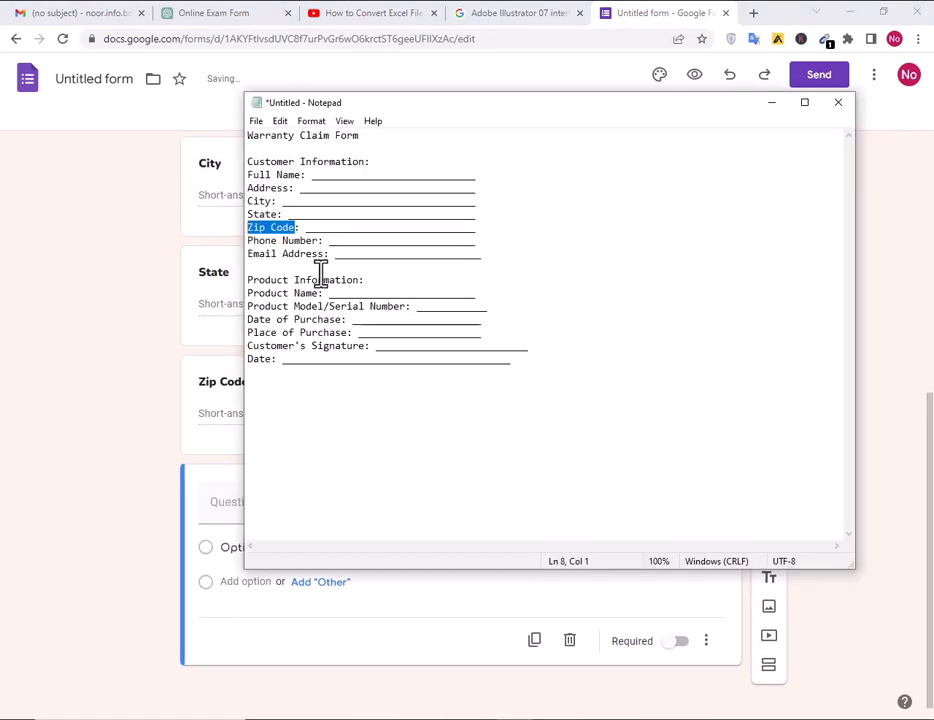
pyautogui.moveTo(319, 240); pyautogui.dragTo(254, 240)
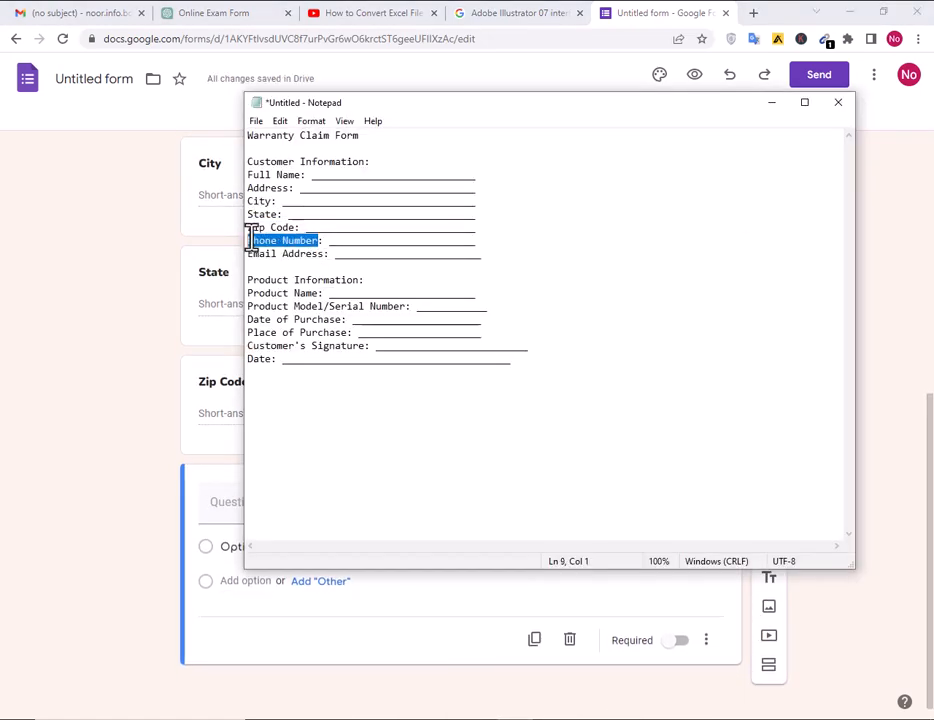
pyautogui.click(50, 396)
pyautogui.click(292, 502)
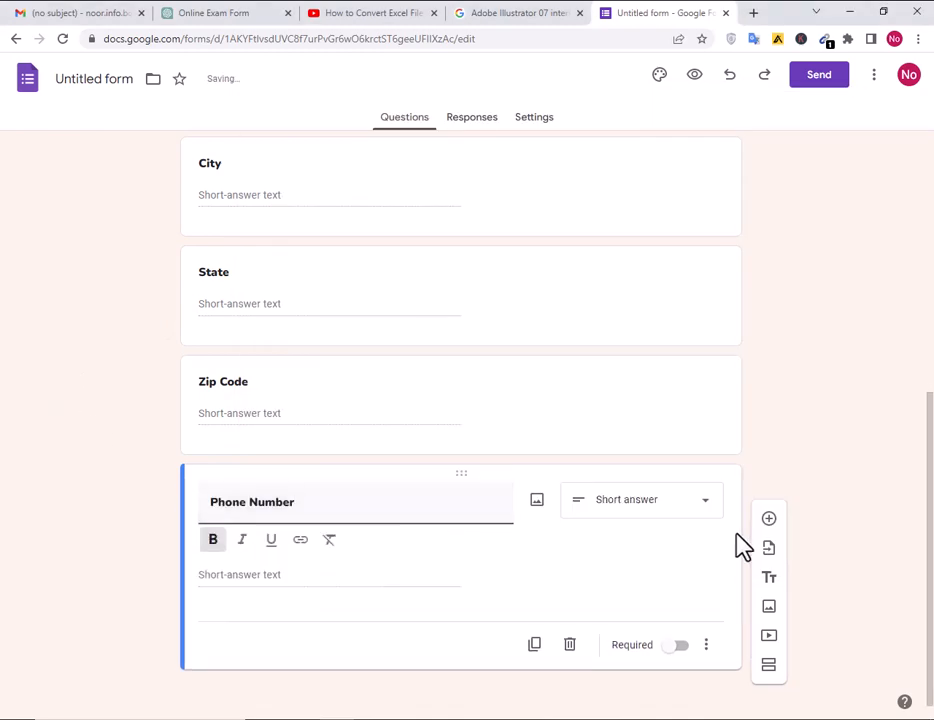
# Add a question below Phone Number and title it Email Address, copied from the Notepad field list
pyautogui.click(770, 519)
pyautogui.hotkey('alt', 'Tab')
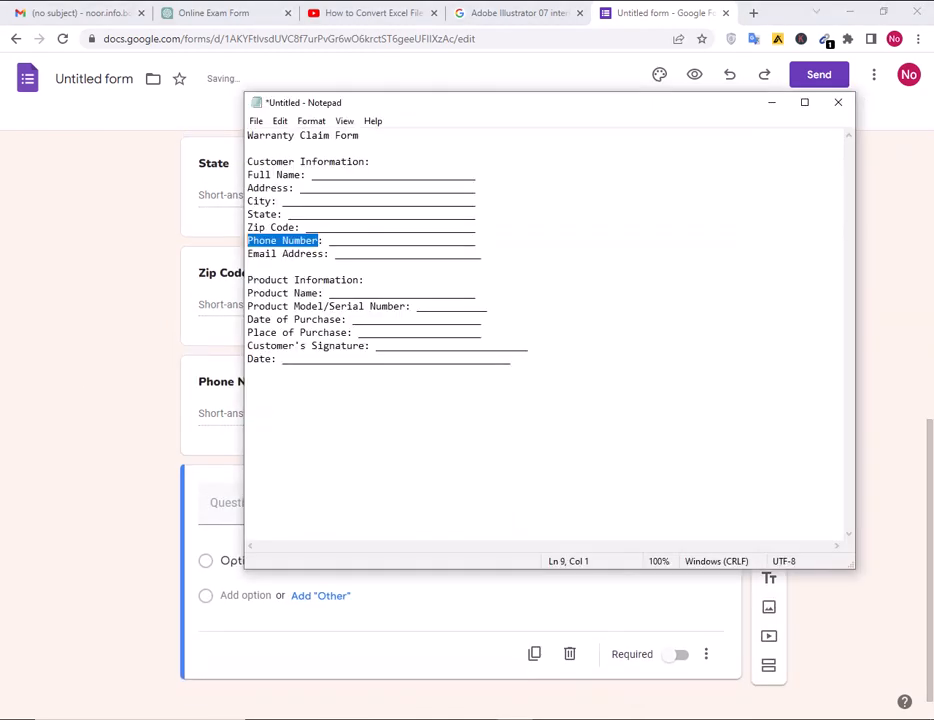
pyautogui.moveTo(325, 254); pyautogui.dragTo(245, 256)
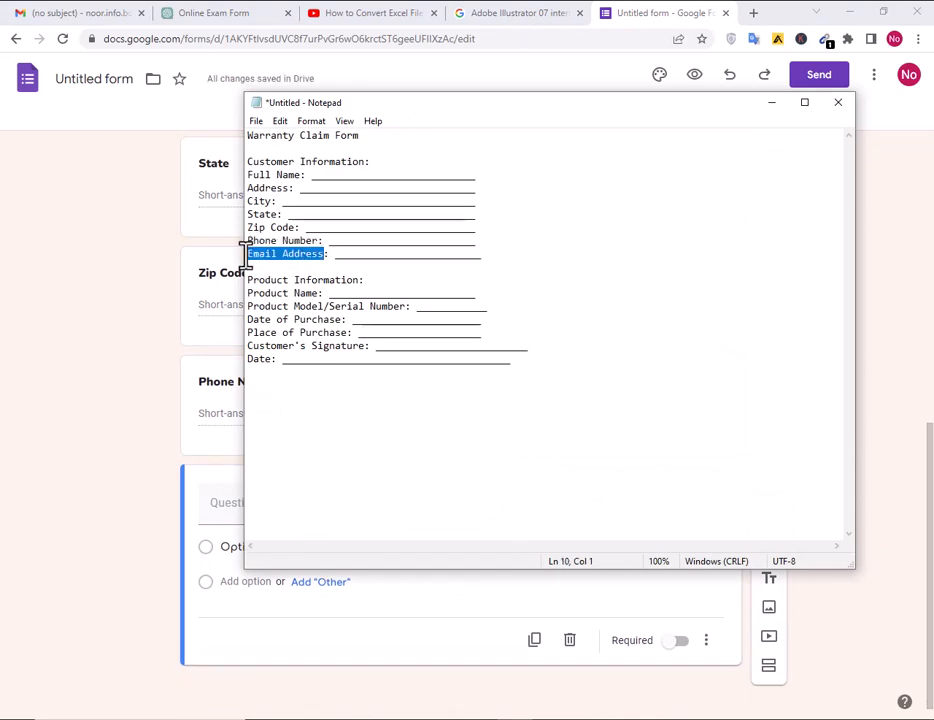
pyautogui.hotkey('alt', 'Tab')
pyautogui.click(242, 503)
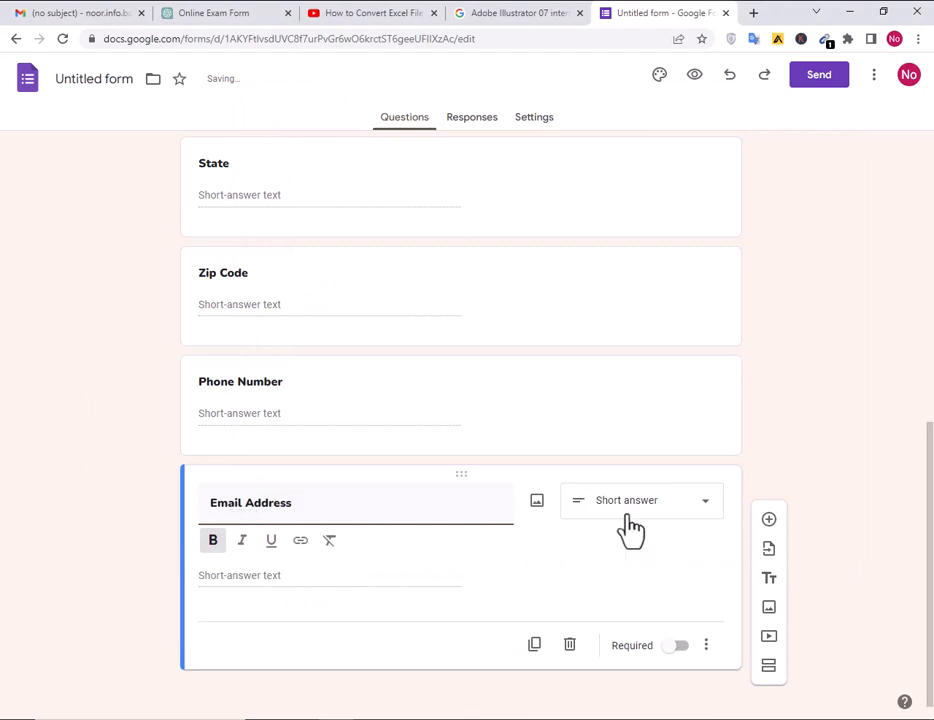
pyautogui.click(769, 521)
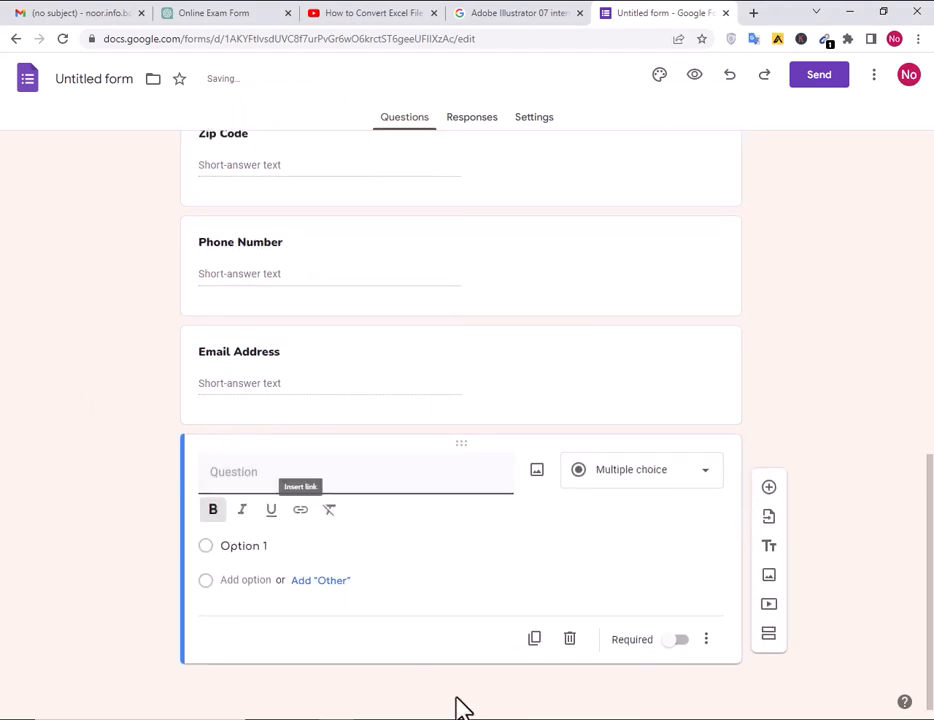
pyautogui.hotkey('alt', 'Tab')
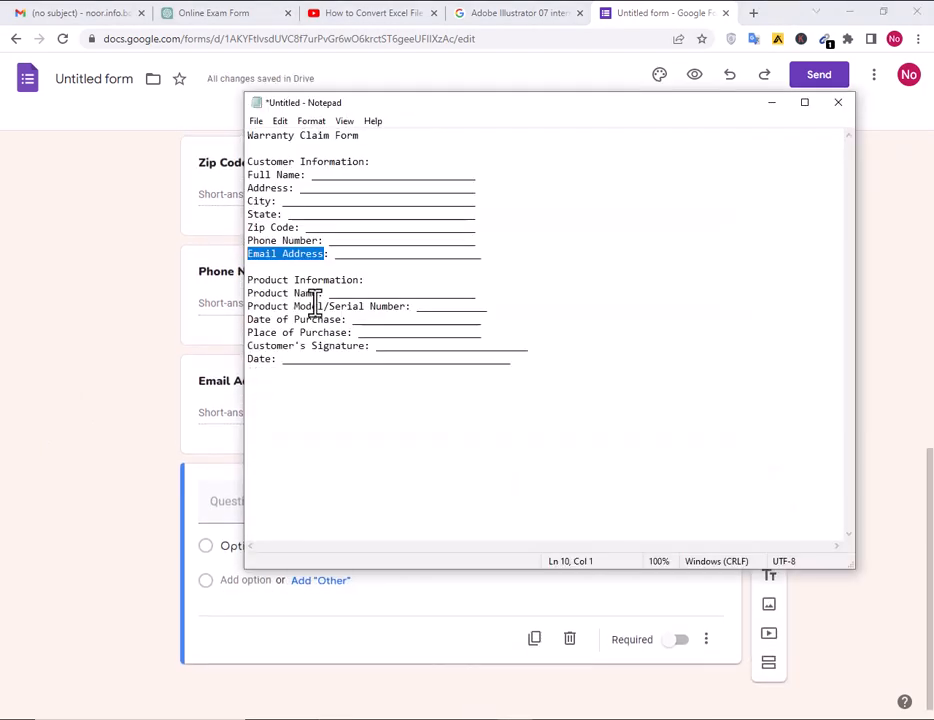
pyautogui.click(110, 318)
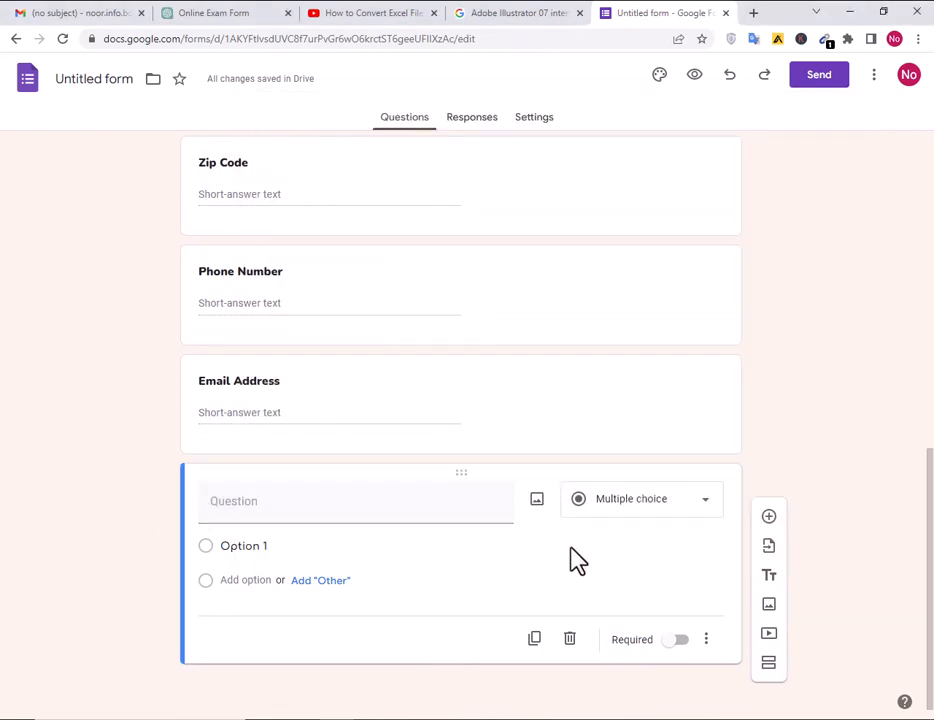
pyautogui.click(571, 641)
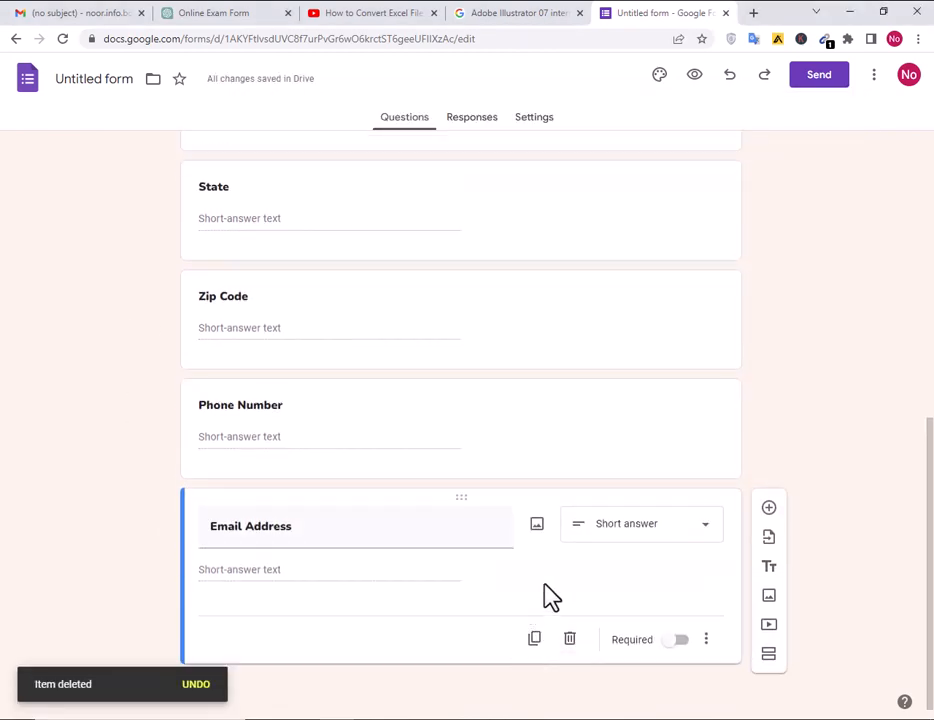
# Add a new section after Email Address and title it Product Information, copied from the Notepad field list
pyautogui.click(768, 654)
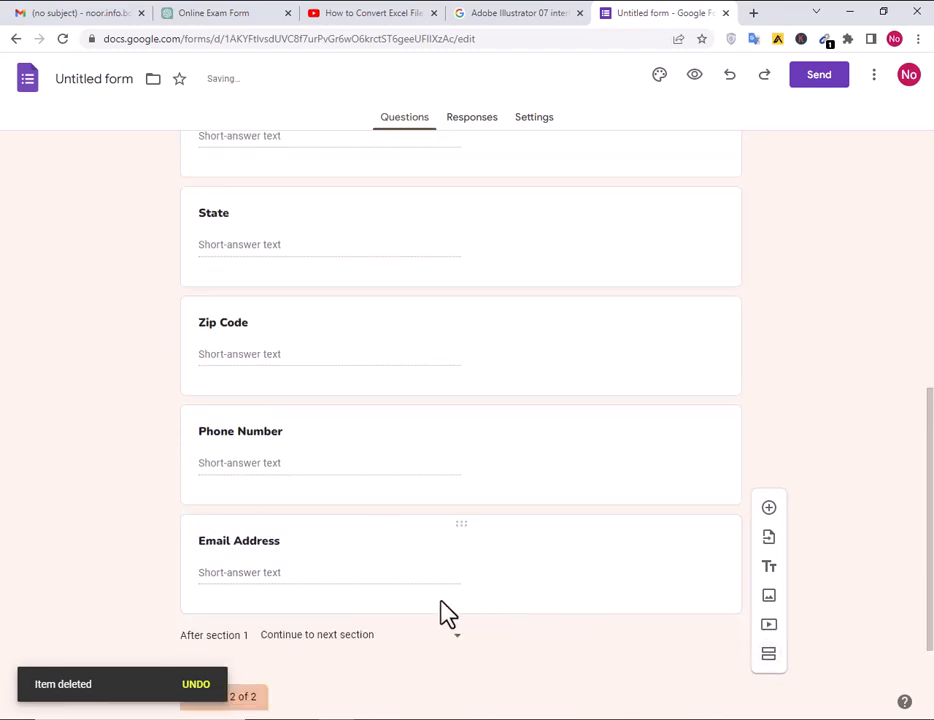
pyautogui.click(313, 608)
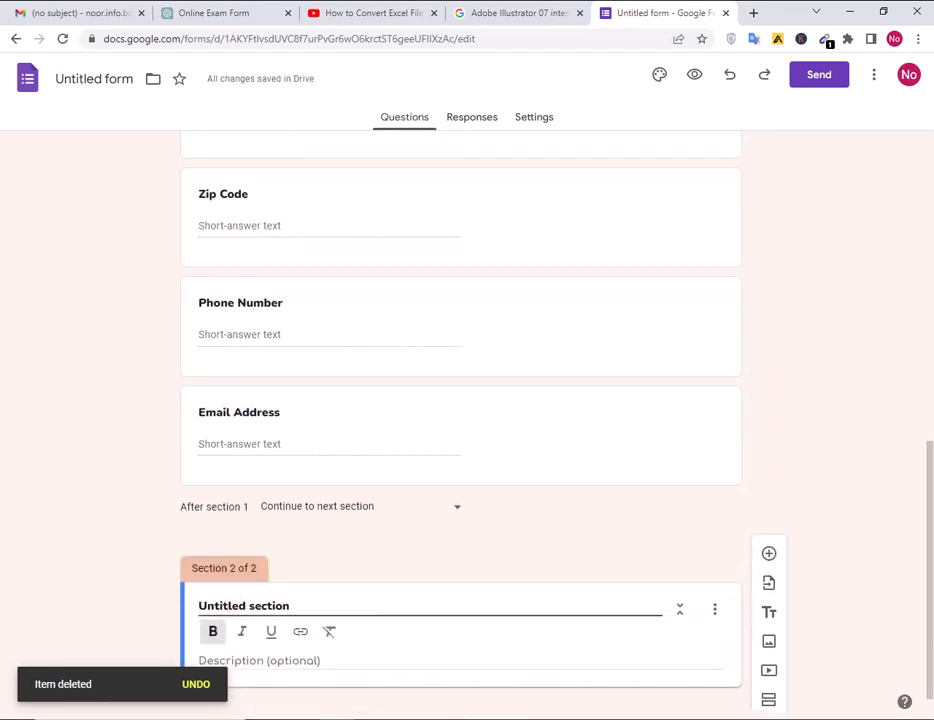
pyautogui.hotkey('alt', 'Tab')
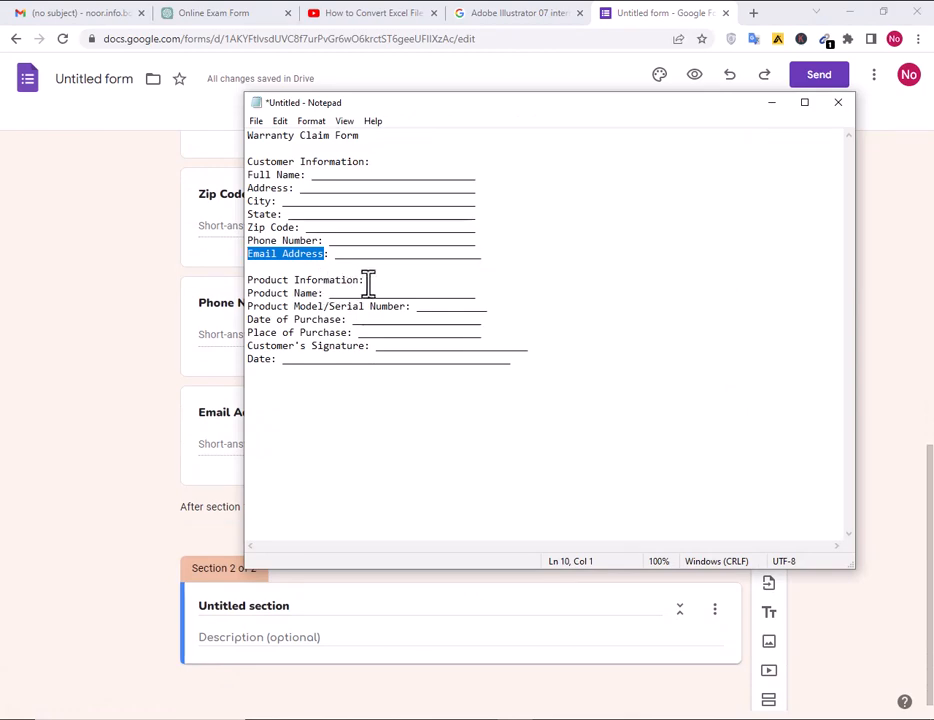
pyautogui.moveTo(359, 281); pyautogui.dragTo(208, 277)
pyautogui.hotkey('ctrl', 'c')
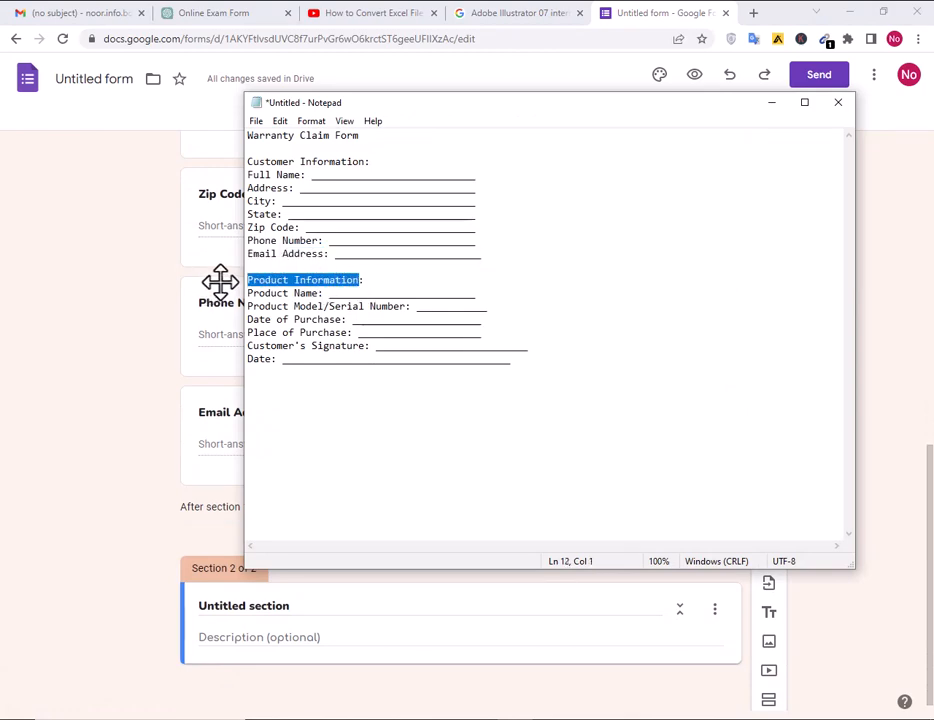
pyautogui.click(135, 428)
pyautogui.moveTo(294, 607); pyautogui.dragTo(180, 617)
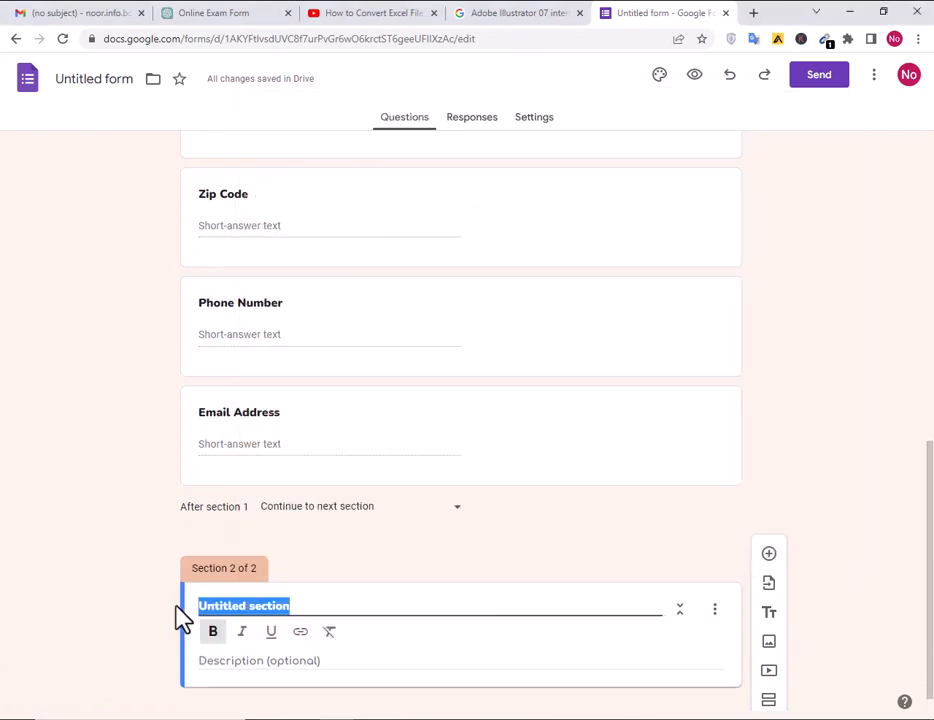
pyautogui.hotkey('ctrl', 'v')
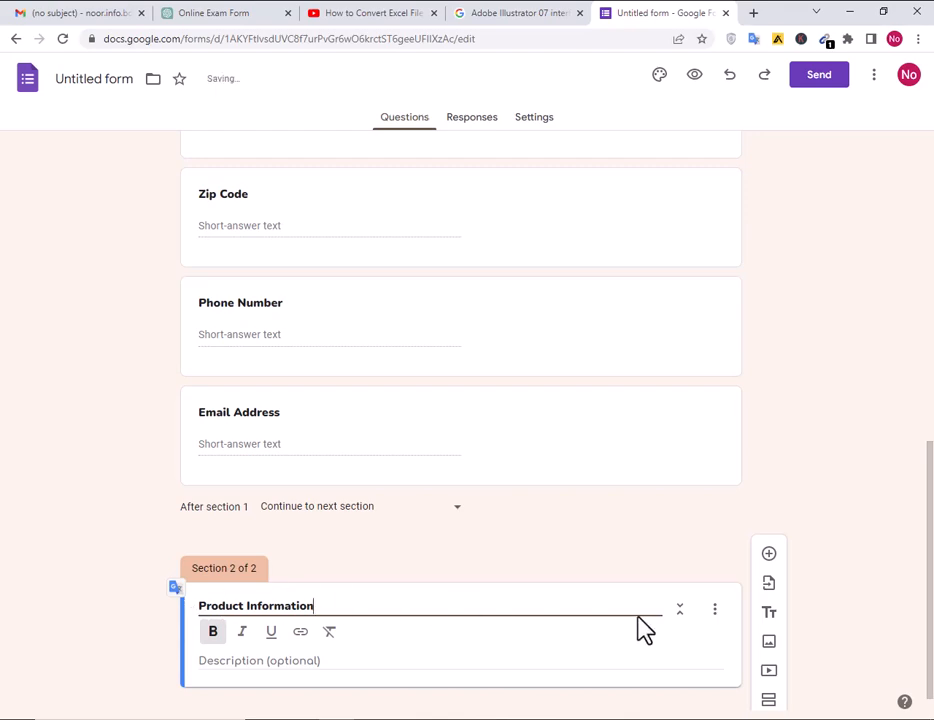
# Add a question to the Product Information section and title it Product Name, copied from the Notepad field list
pyautogui.click(769, 556)
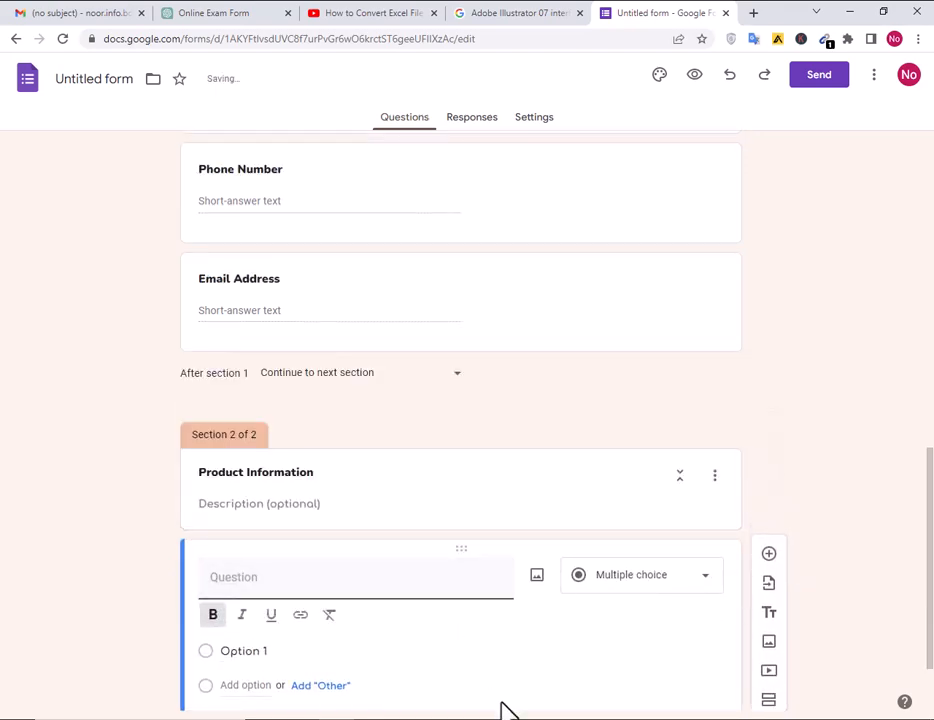
pyautogui.click(505, 710)
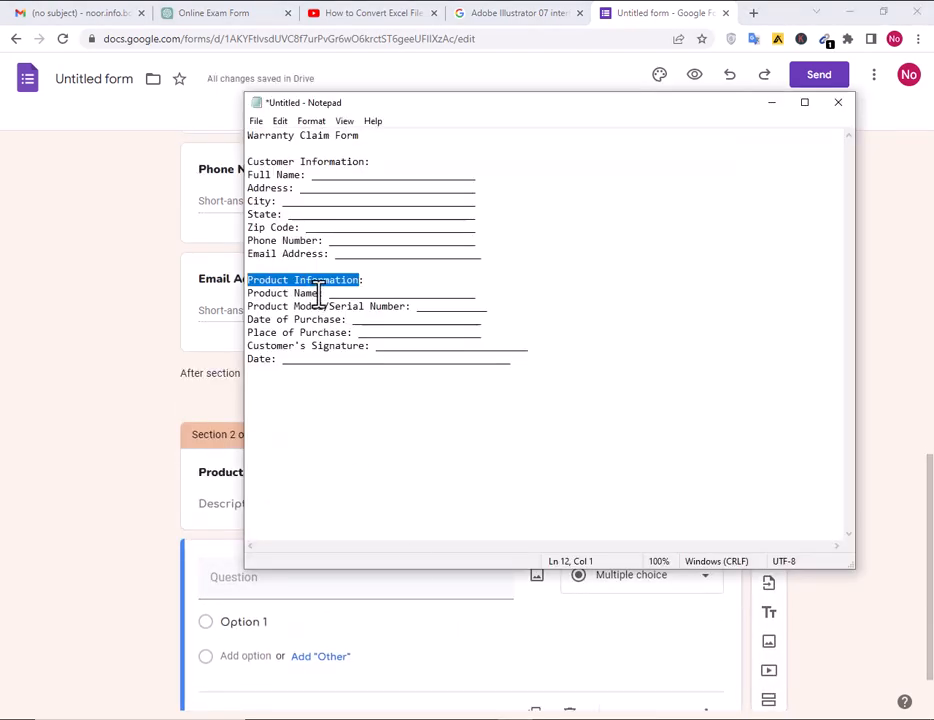
pyautogui.moveTo(319, 293); pyautogui.dragTo(240, 297)
pyautogui.click(215, 450)
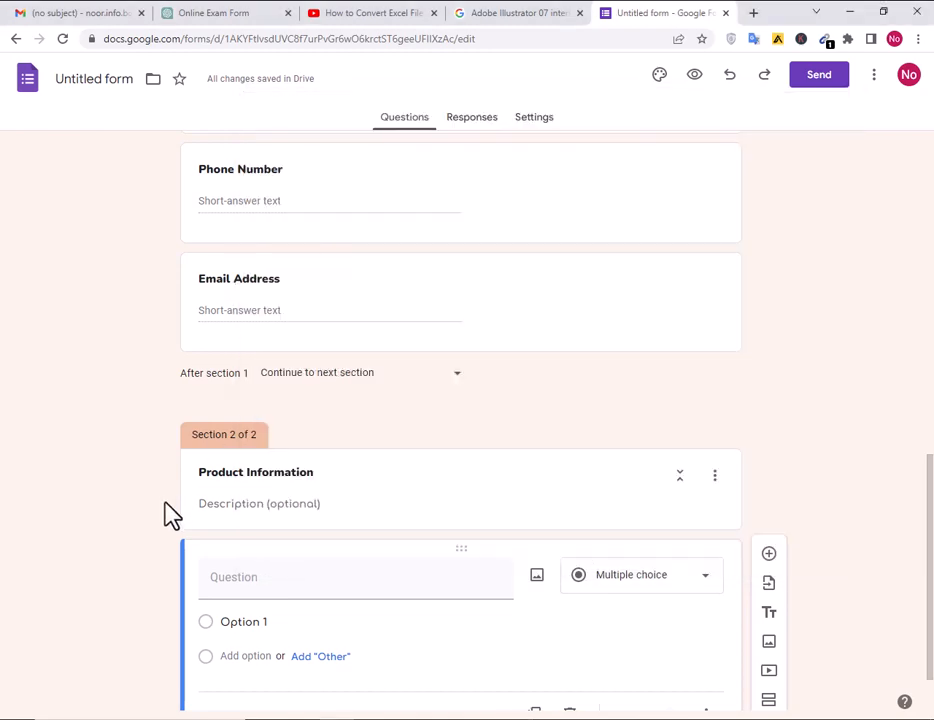
pyautogui.click(284, 583)
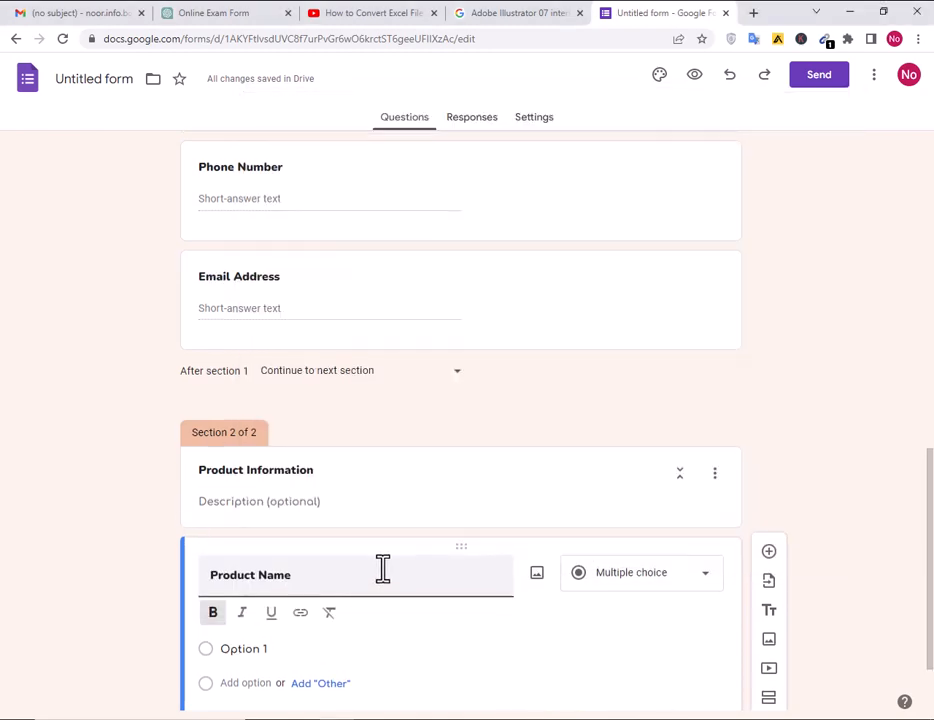
# Add a question below Product Name and title it Product Model/Serial Number, copied from the Notepad field list
pyautogui.click(769, 508)
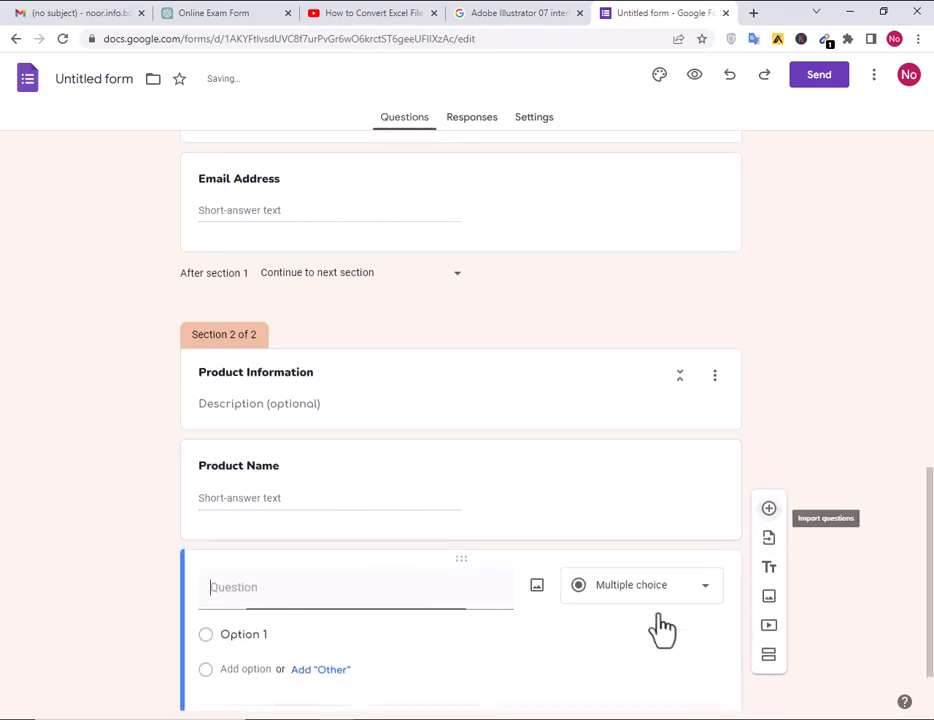
pyautogui.hotkey('alt', 'Tab')
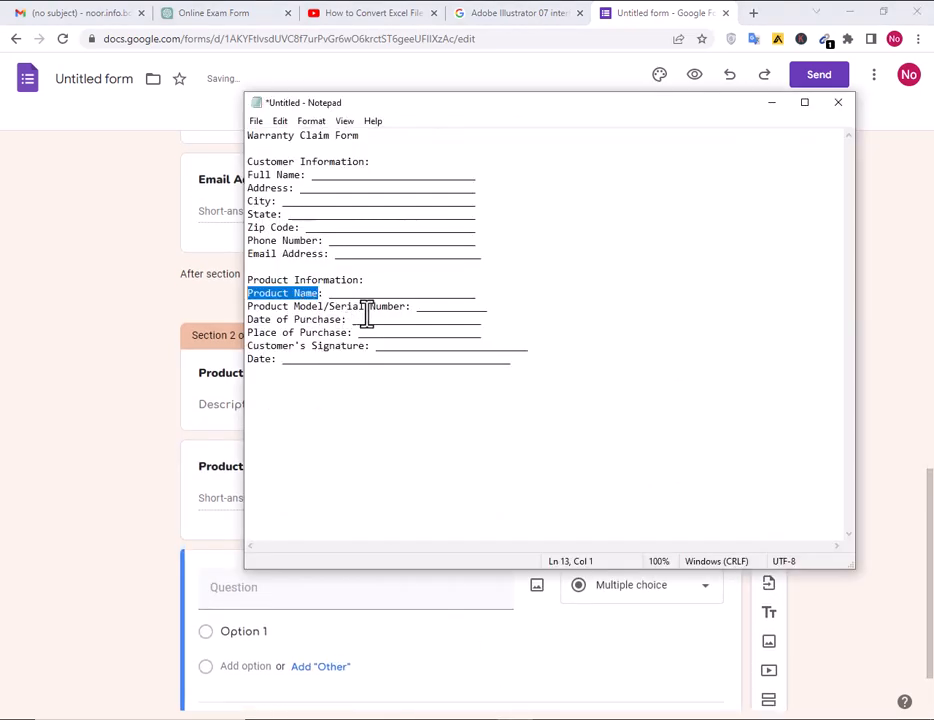
pyautogui.moveTo(408, 306); pyautogui.dragTo(250, 308)
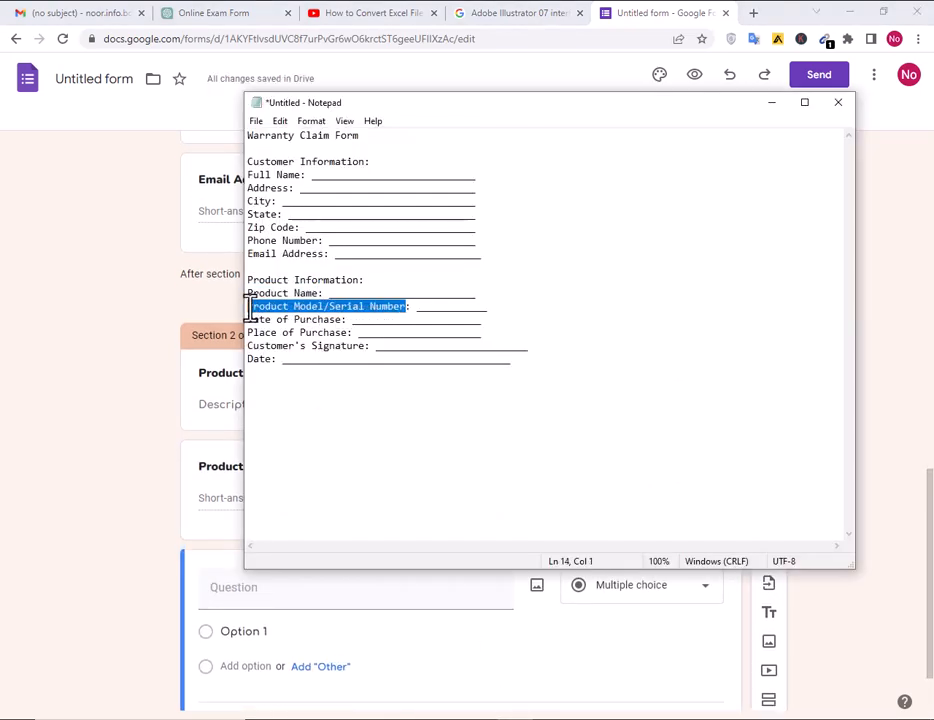
pyautogui.hotkey('ctrl', 'c')
pyautogui.hotkey('alt', 'Tab')
pyautogui.click(331, 591)
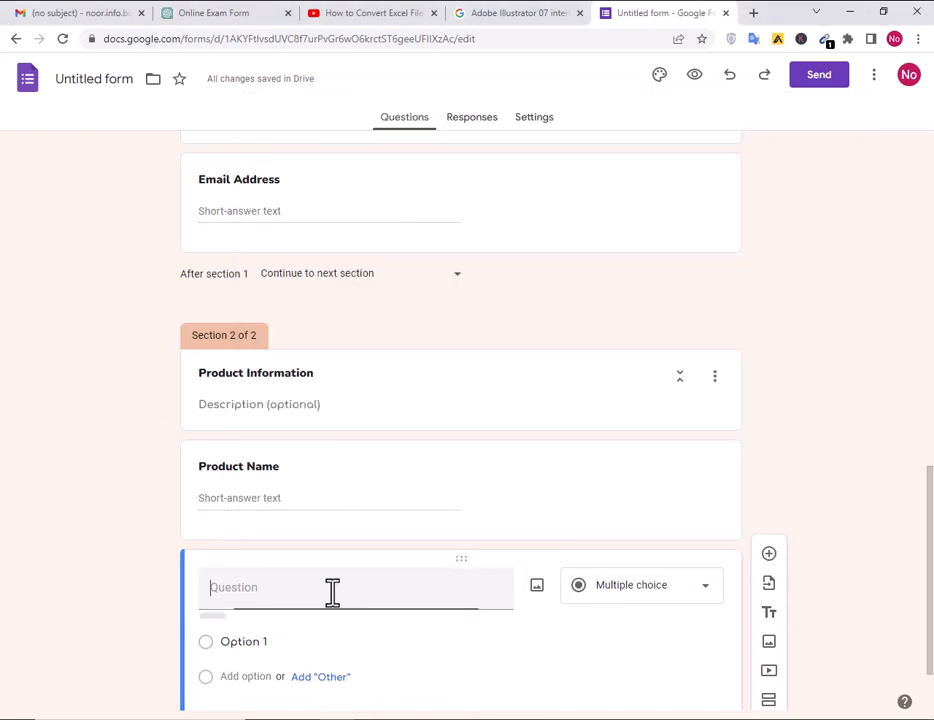
pyautogui.hotkey('ctrl', 'v')
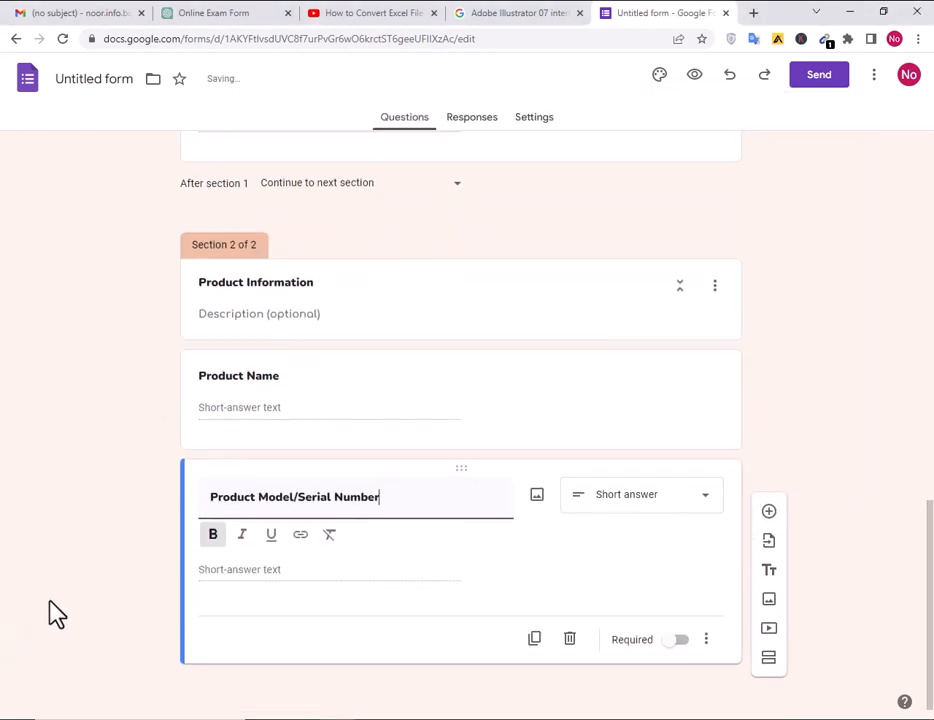
# Add a Date-type question below Product Model/Serial Number and title it Date of Purchase, copied from the Notepad field list
pyautogui.click(769, 512)
pyautogui.hotkey('alt', 'Tab')
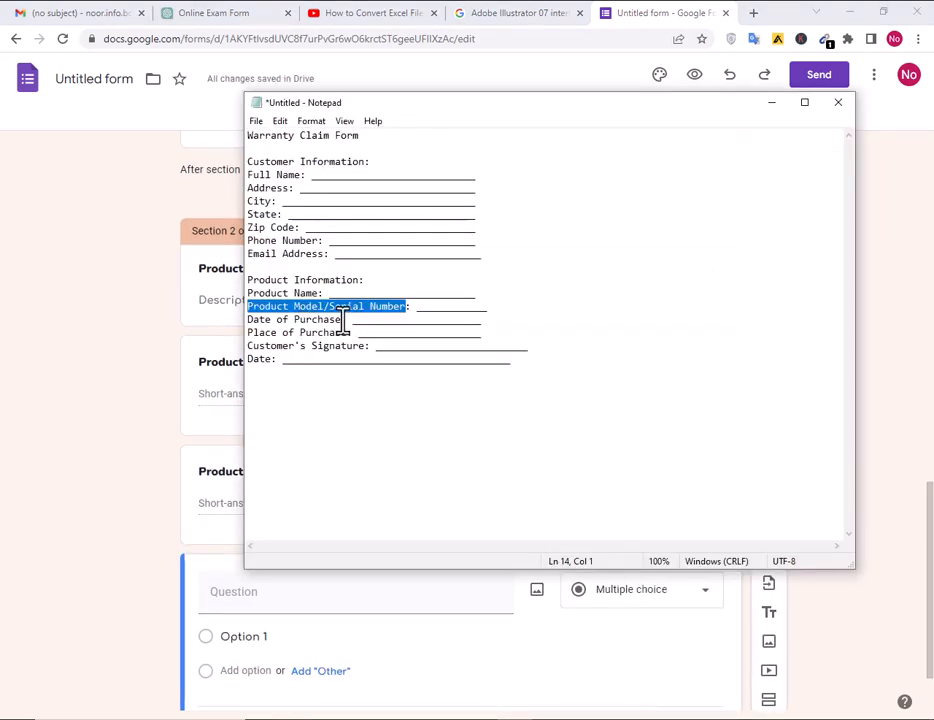
pyautogui.moveTo(343, 320); pyautogui.dragTo(217, 320)
pyautogui.hotkey('alt', 'Tab')
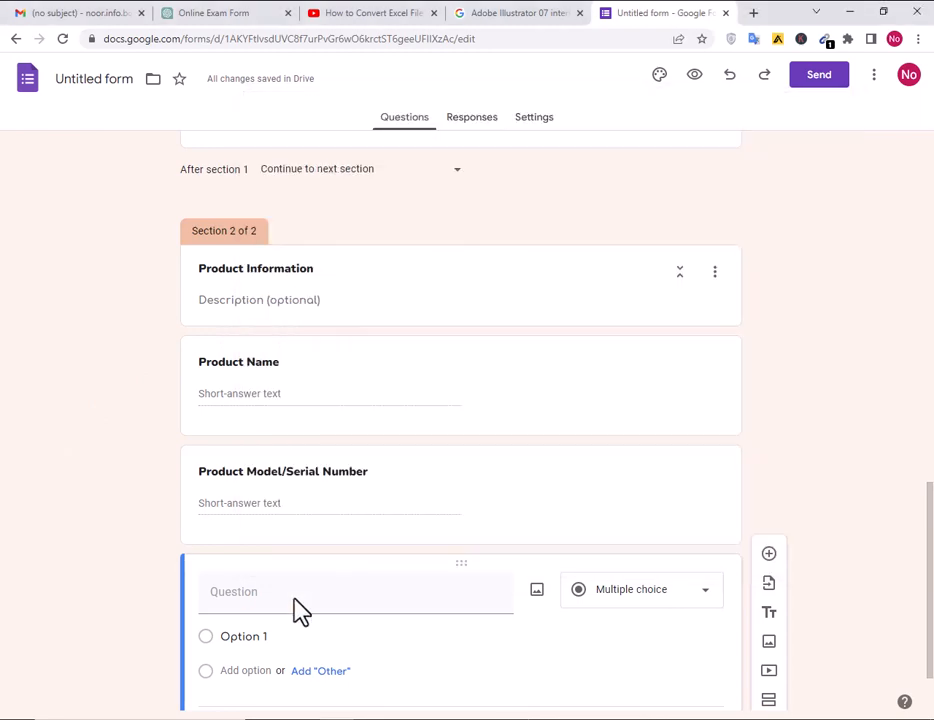
pyautogui.click(298, 594)
pyautogui.hotkey('ctrl', 'v')
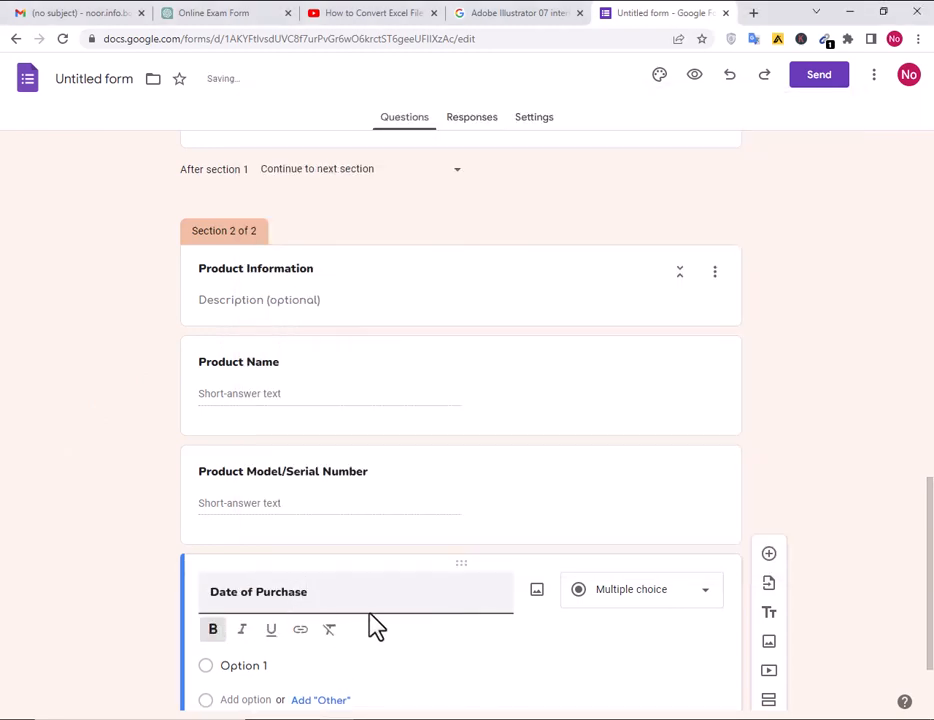
pyautogui.click(620, 522)
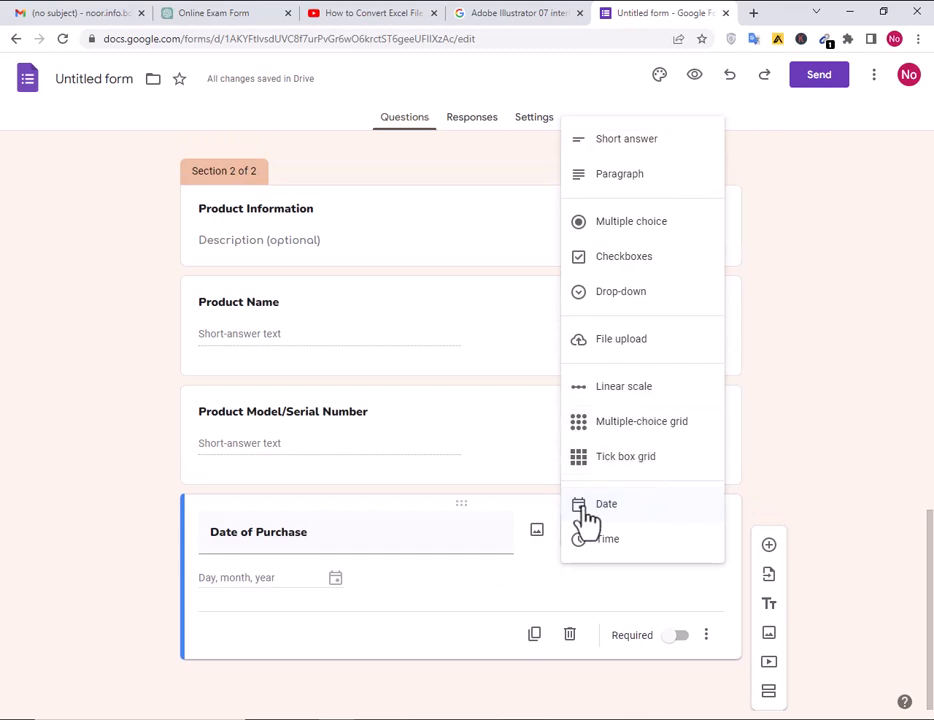
pyautogui.click(668, 514)
# Add a question below Date of Purchase and title it Place of Purchase, copied from the Notepad field list
pyautogui.click(770, 547)
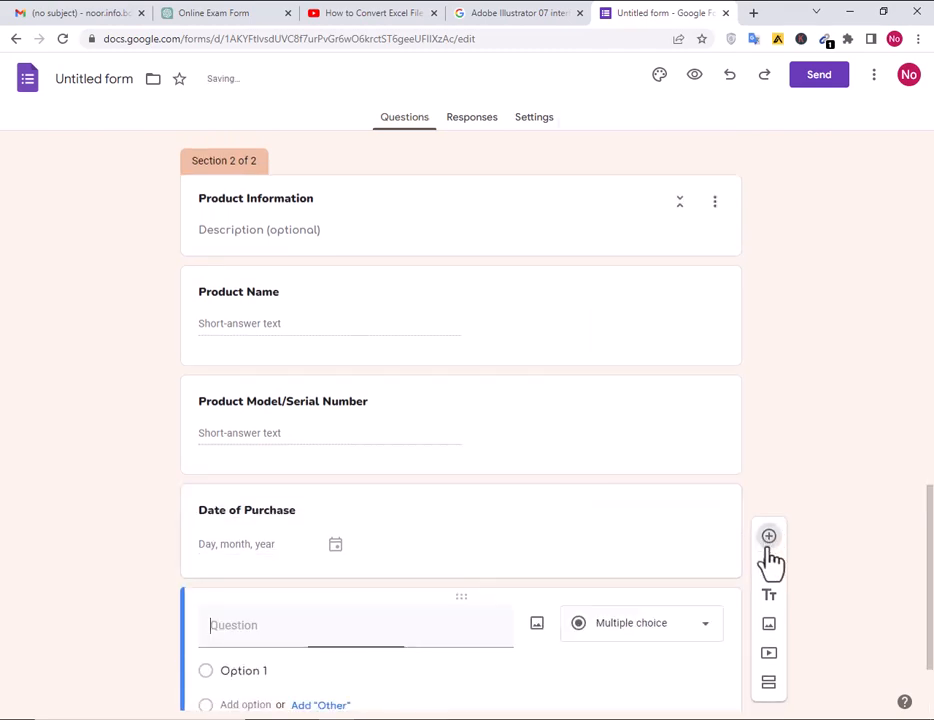
pyautogui.hotkey('alt', 'Tab')
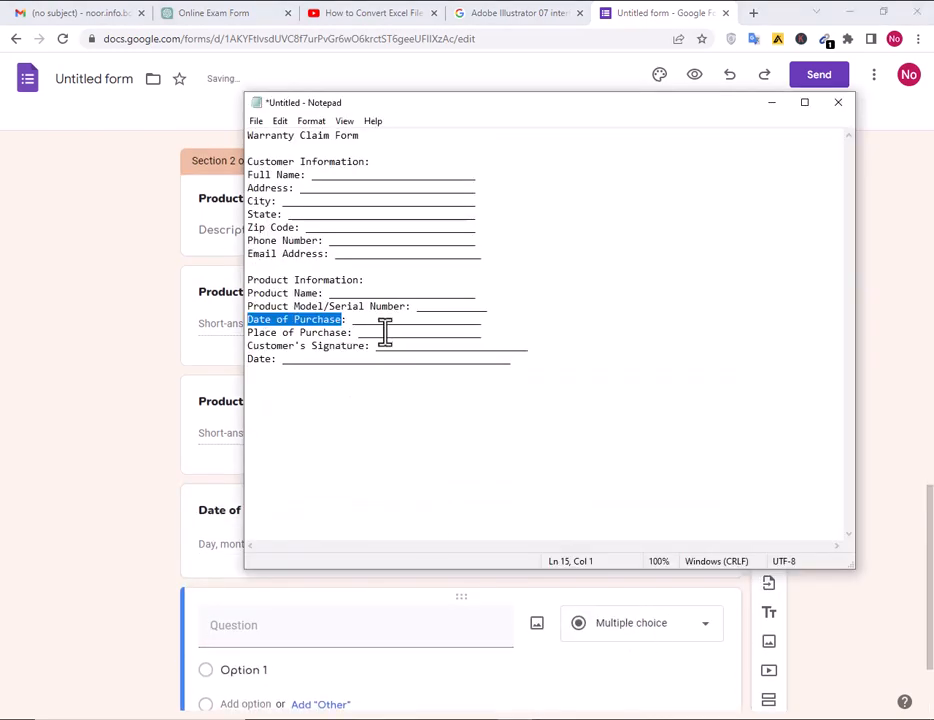
pyautogui.moveTo(348, 337); pyautogui.dragTo(256, 335)
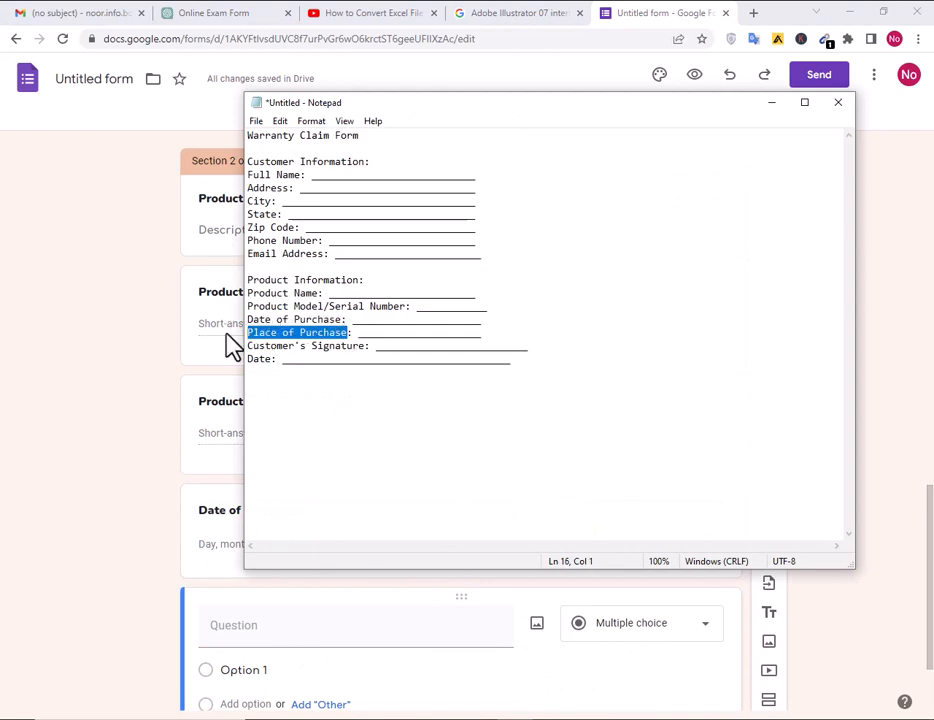
pyautogui.hotkey('ctrl', 'c')
pyautogui.hotkey('alt', 'Tab')
pyautogui.click(277, 640)
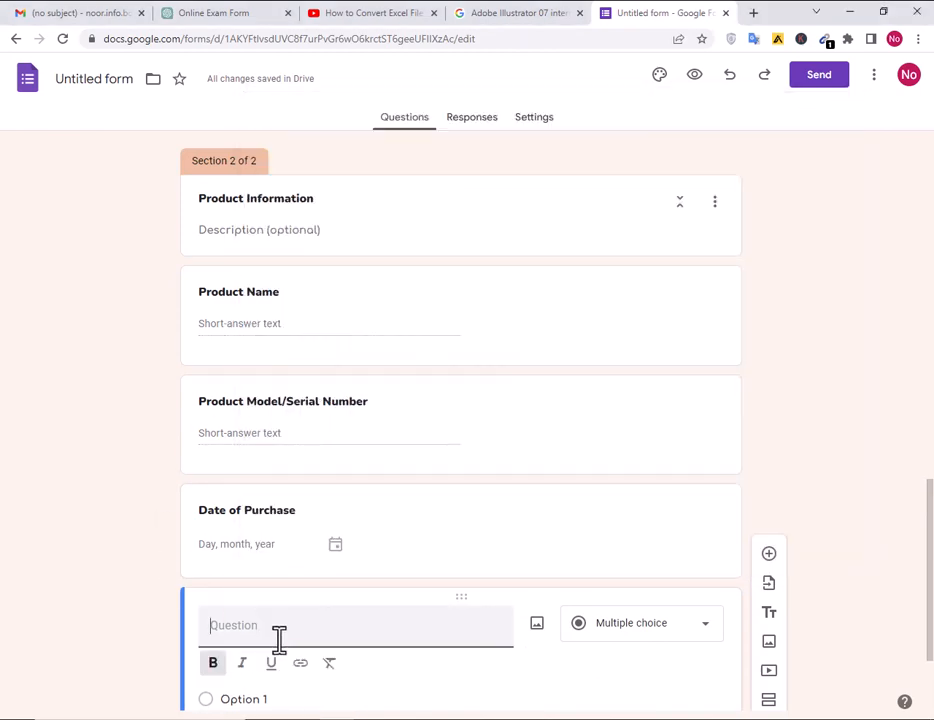
pyautogui.hotkey('ctrl', 'v')
pyautogui.scroll(-3, 400, 557)
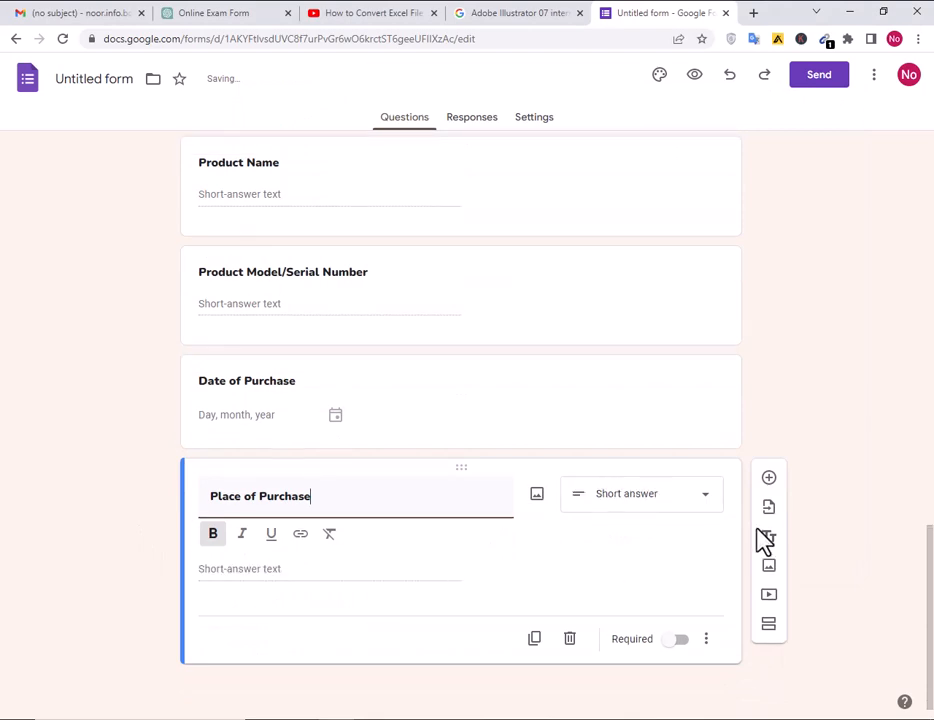
# Add a short-answer question below Place of Purchase and title it Customer's Signature, copied from the Notepad field list
pyautogui.click(770, 480)
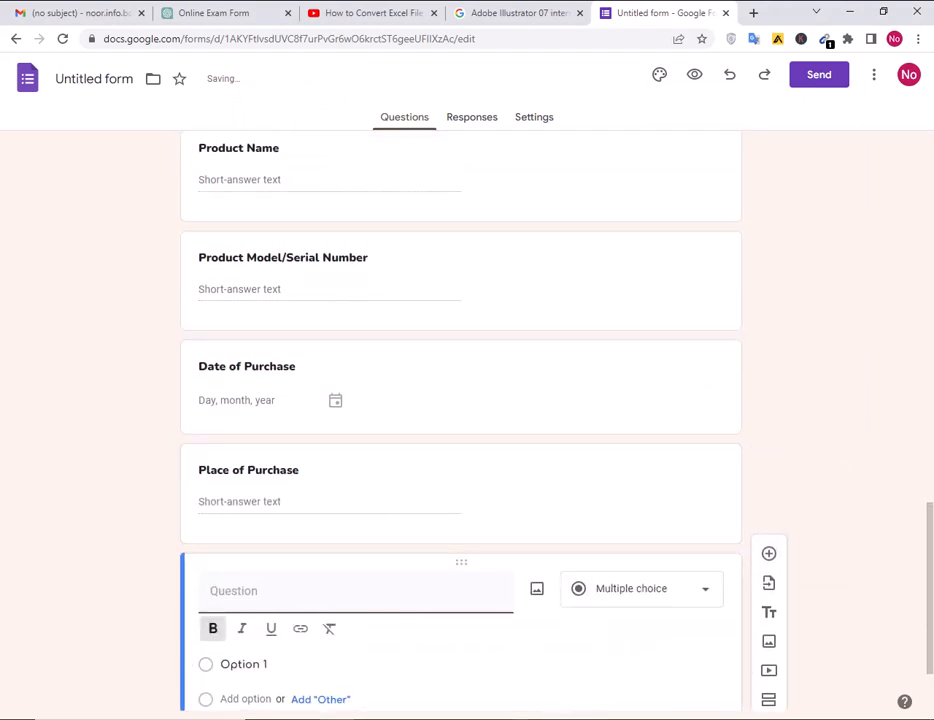
pyautogui.hotkey('alt', 'Tab')
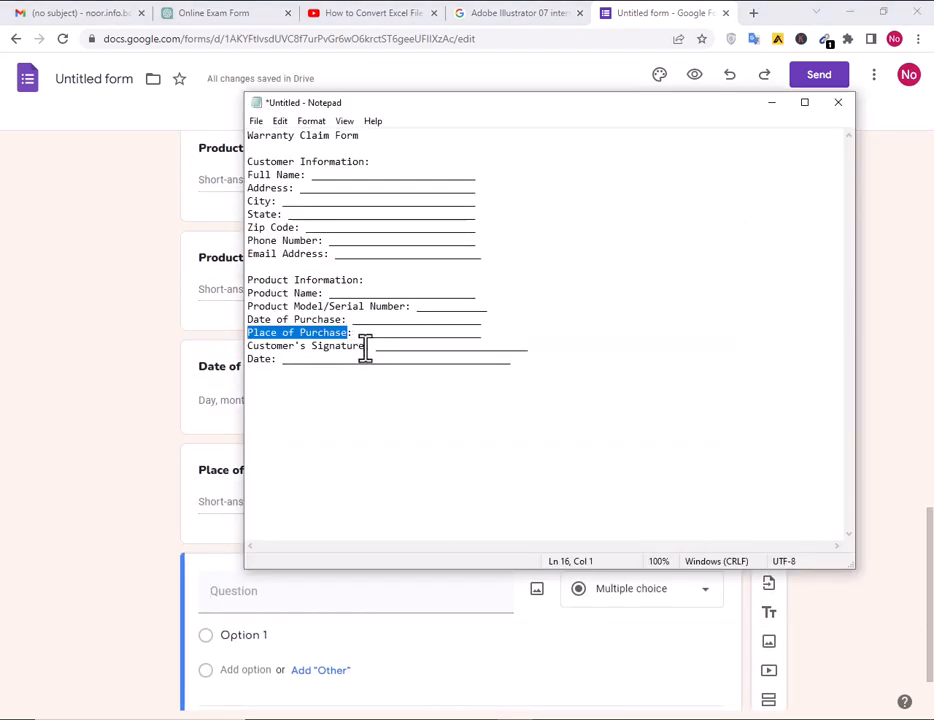
pyautogui.moveTo(365, 346); pyautogui.dragTo(273, 350)
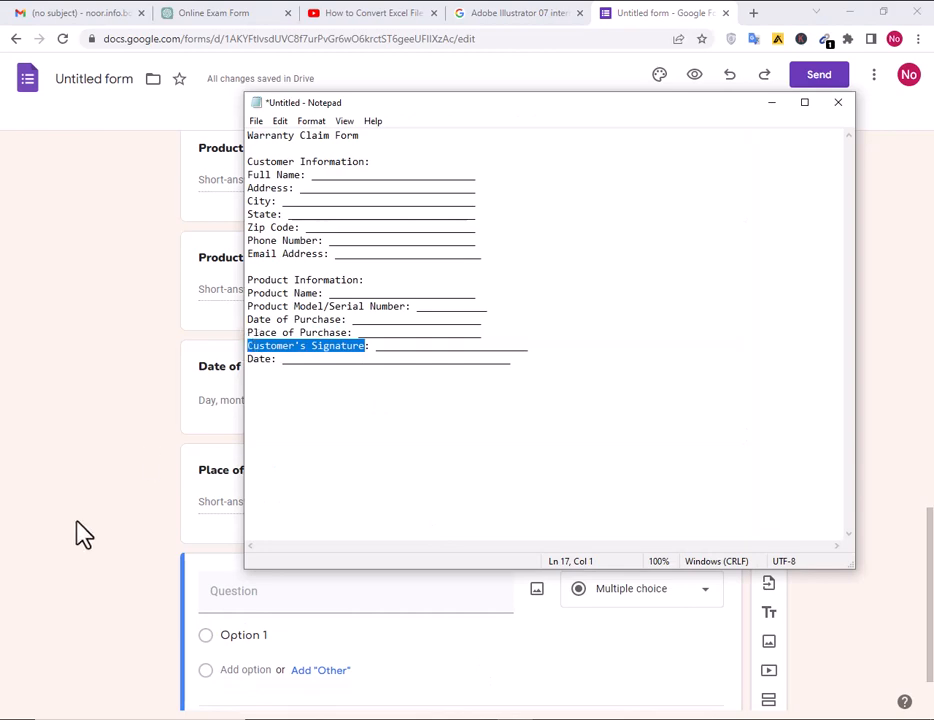
pyautogui.click(84, 534)
pyautogui.click(262, 589)
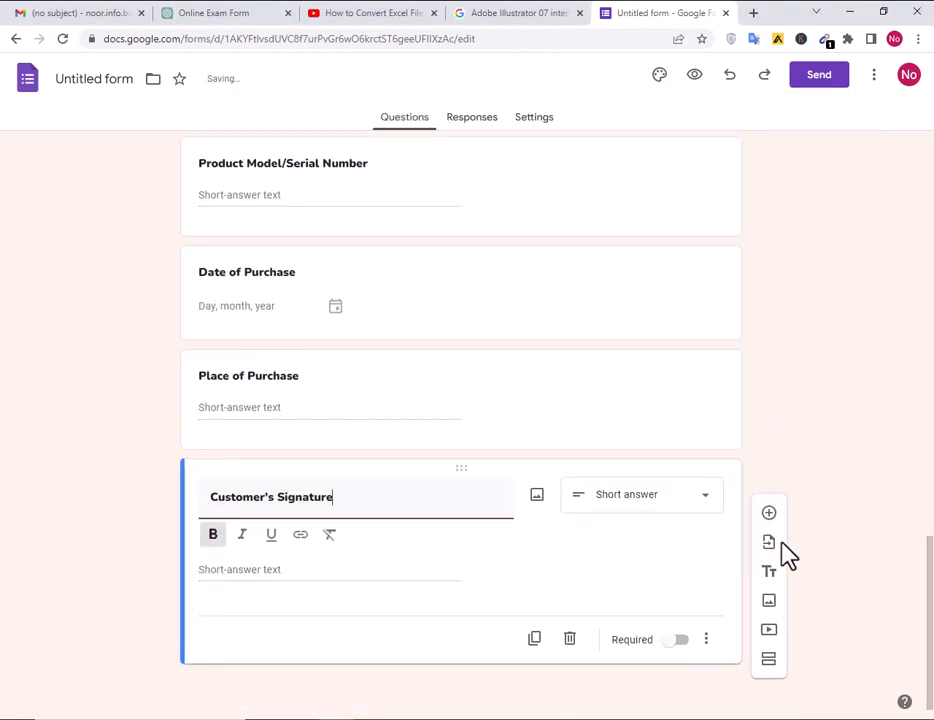
# Add a Date-type question below Customer's Signature and title it Date, copied from the Notepad field list
pyautogui.click(769, 513)
pyautogui.hotkey('alt', 'Tab')
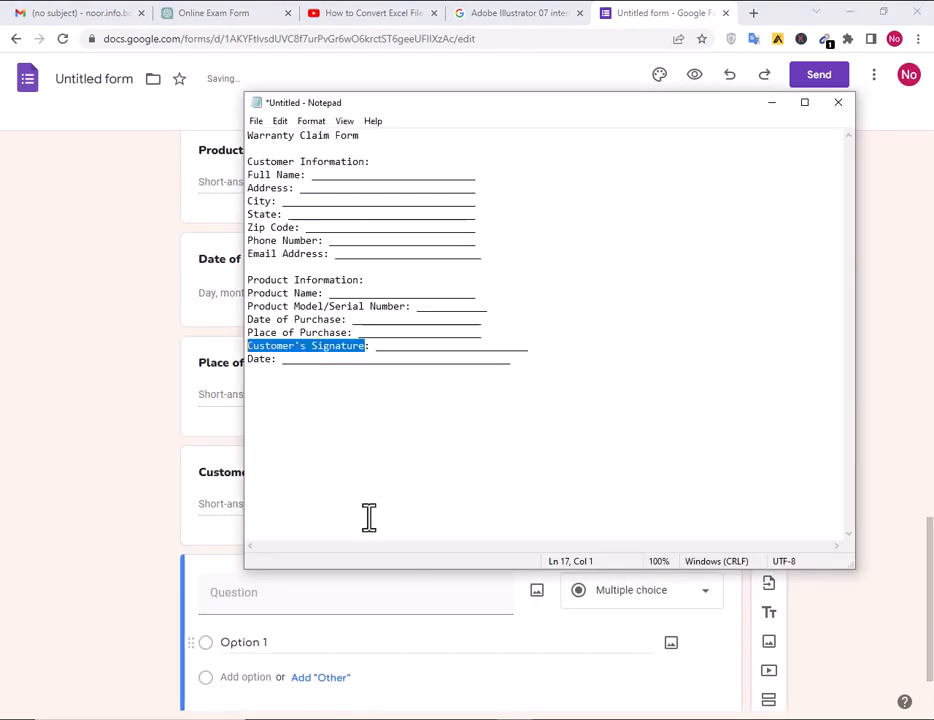
pyautogui.moveTo(271, 360); pyautogui.dragTo(228, 362)
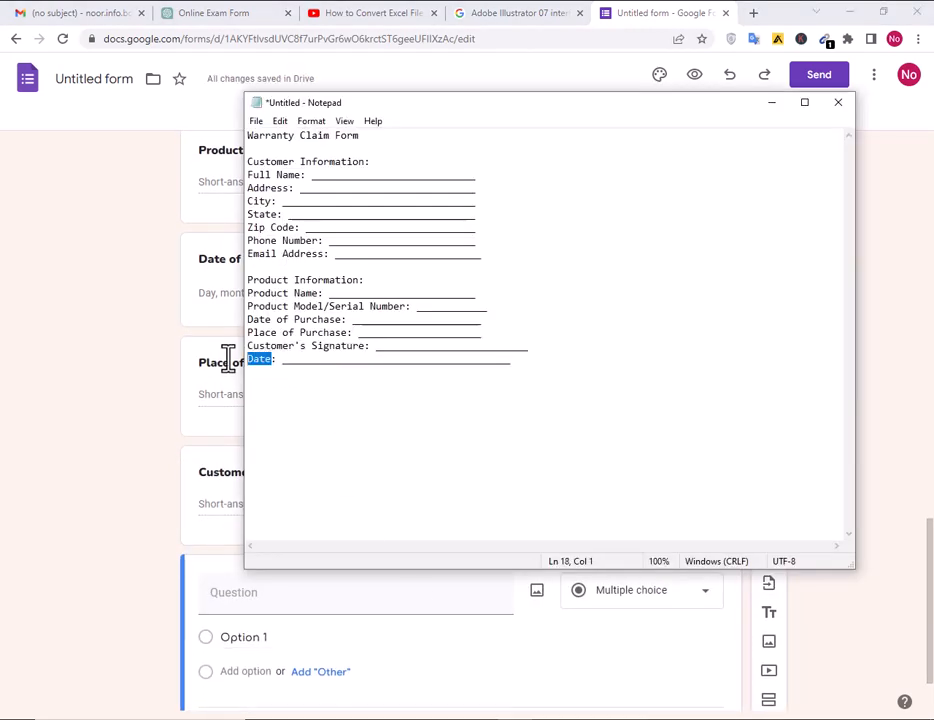
pyautogui.hotkey('alt', 'Tab')
pyautogui.click(236, 590)
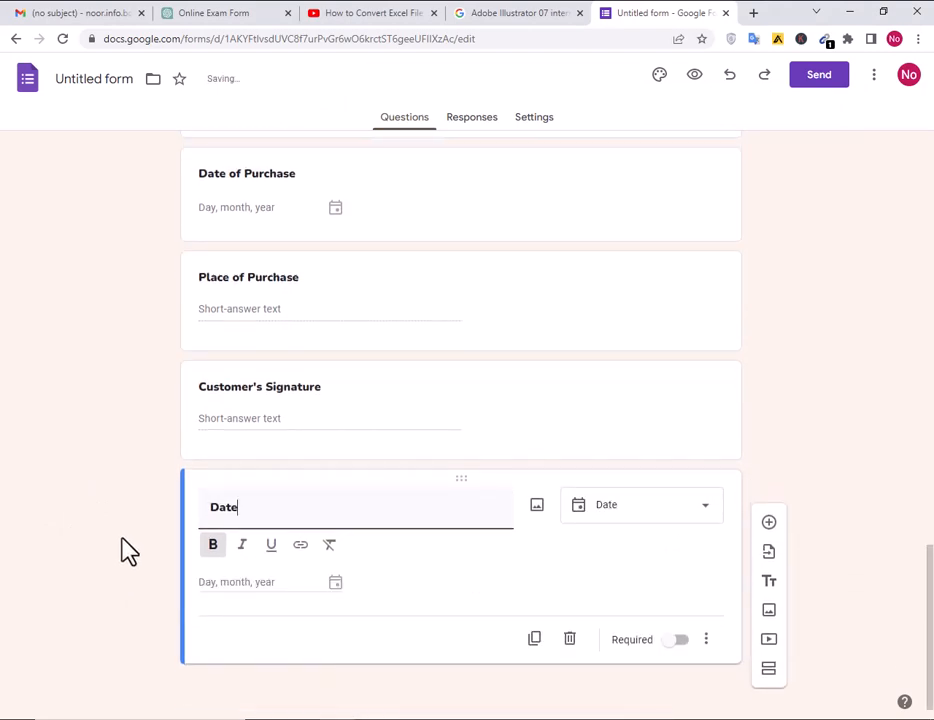
# Preview the Warranty Claim Form, look through the customer questions and advance to the Product Information page
pyautogui.scroll(8, 475, 546)
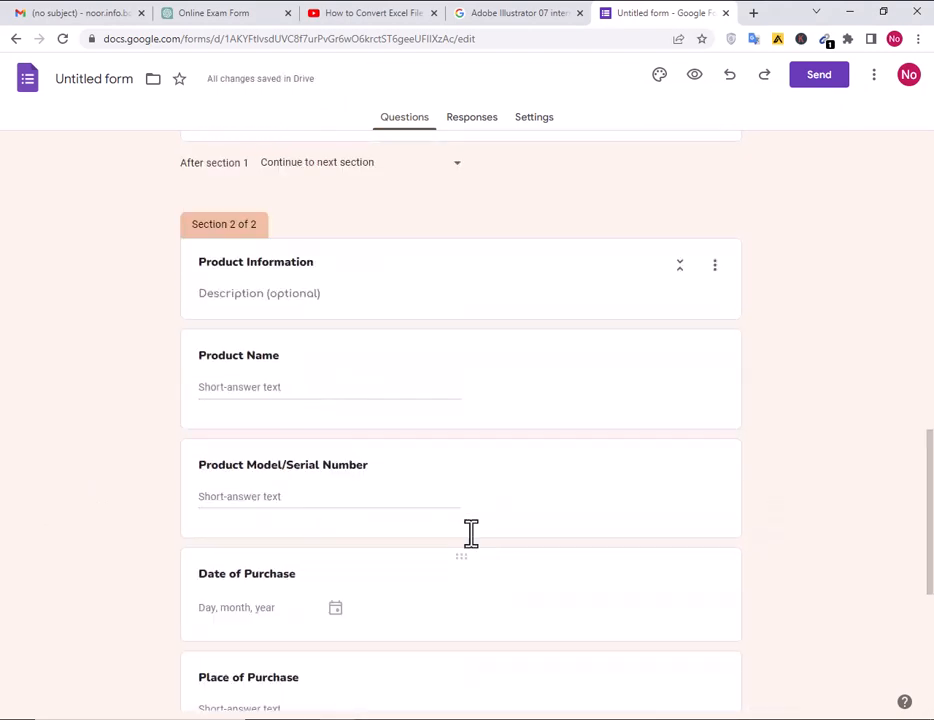
pyautogui.scroll(7, 360, 497)
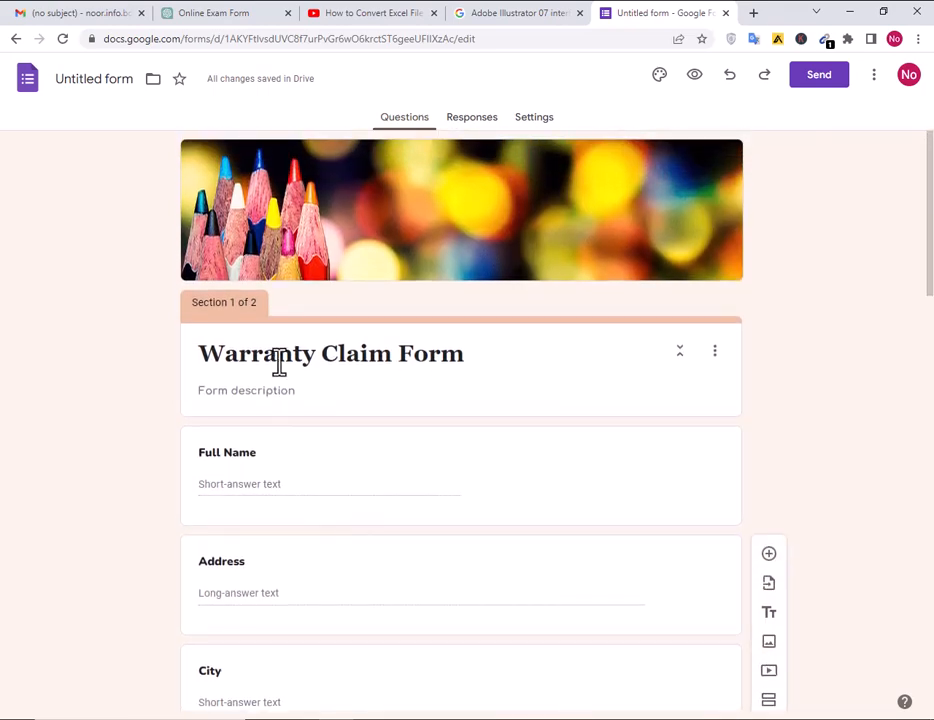
pyautogui.click(693, 78)
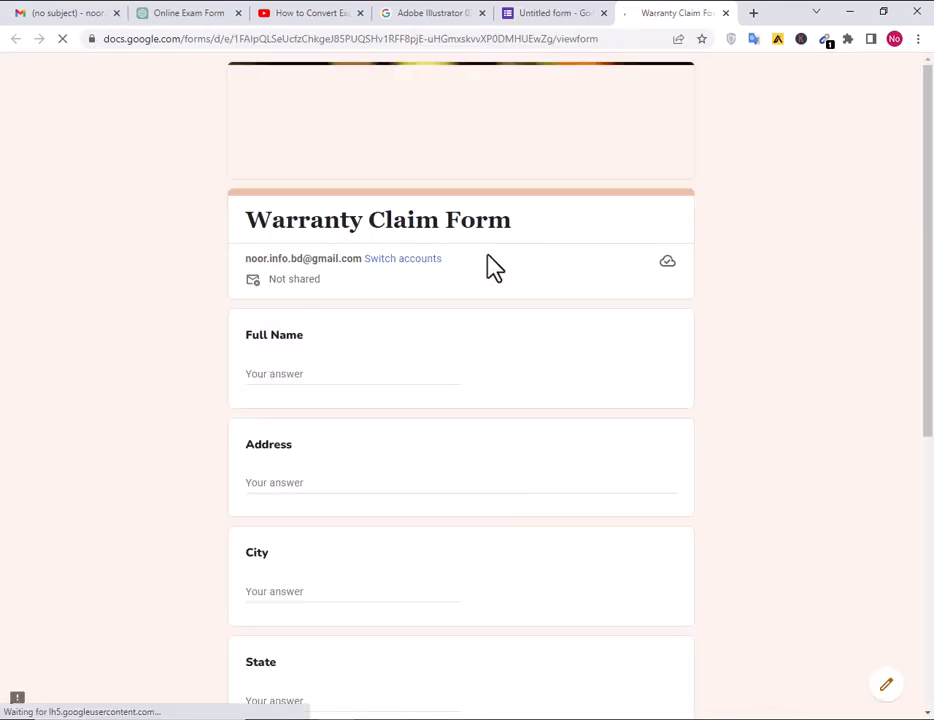
pyautogui.scroll(-5, 225, 381)
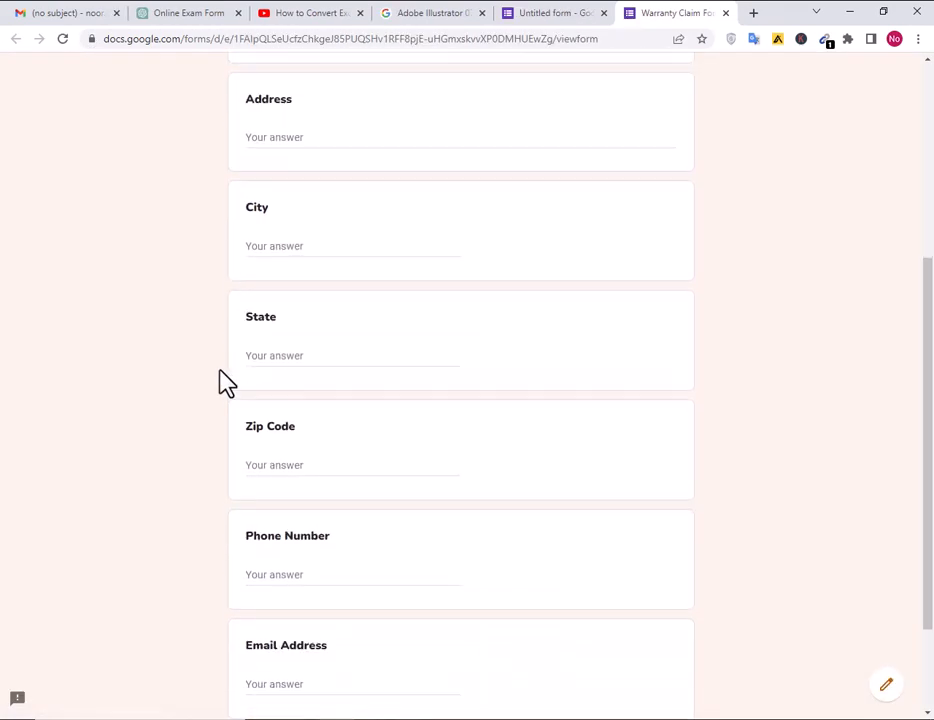
pyautogui.click(251, 602)
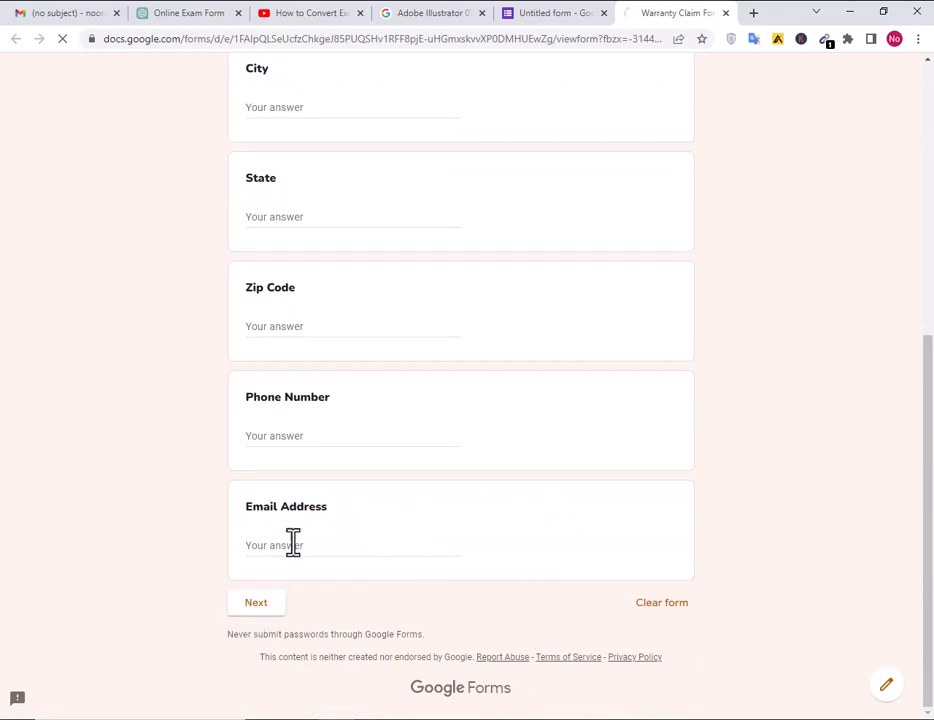
pyautogui.scroll(-2, 297, 508)
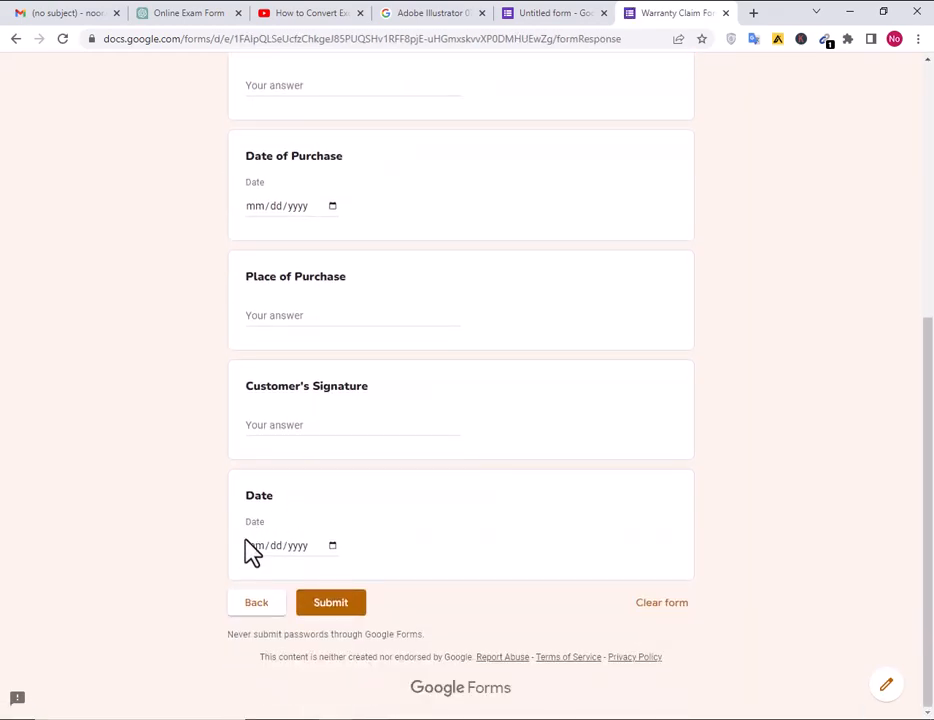
pyautogui.scroll(3, 335, 370)
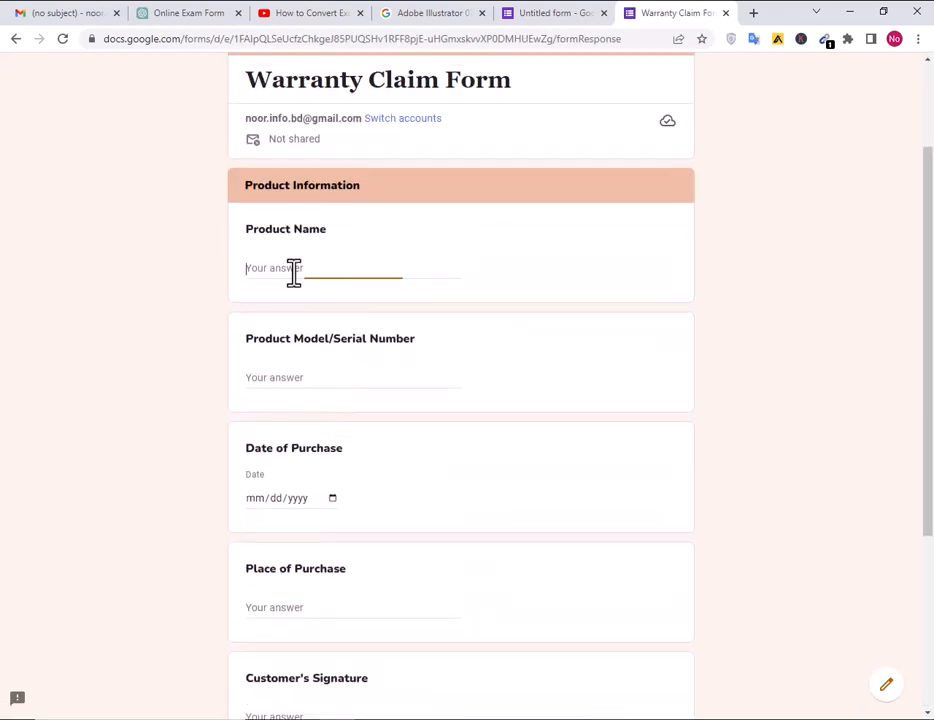
# Try the Product Information answer fields in the preview and choose 05/26/2023 as the Date of Purchase
pyautogui.click(334, 377)
pyautogui.scroll(-2, 290, 568)
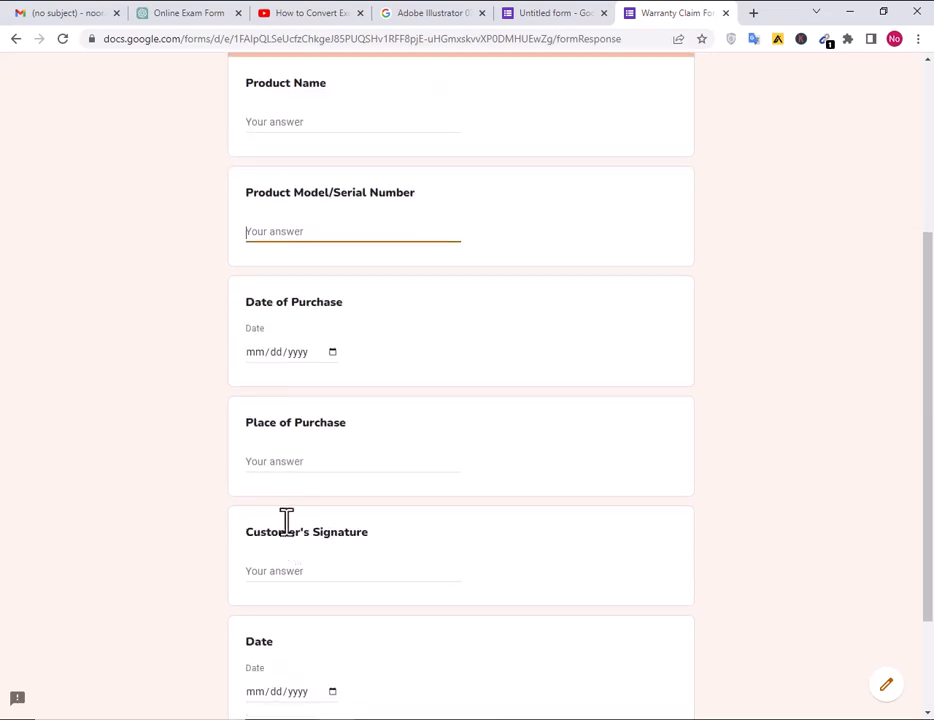
pyautogui.click(284, 461)
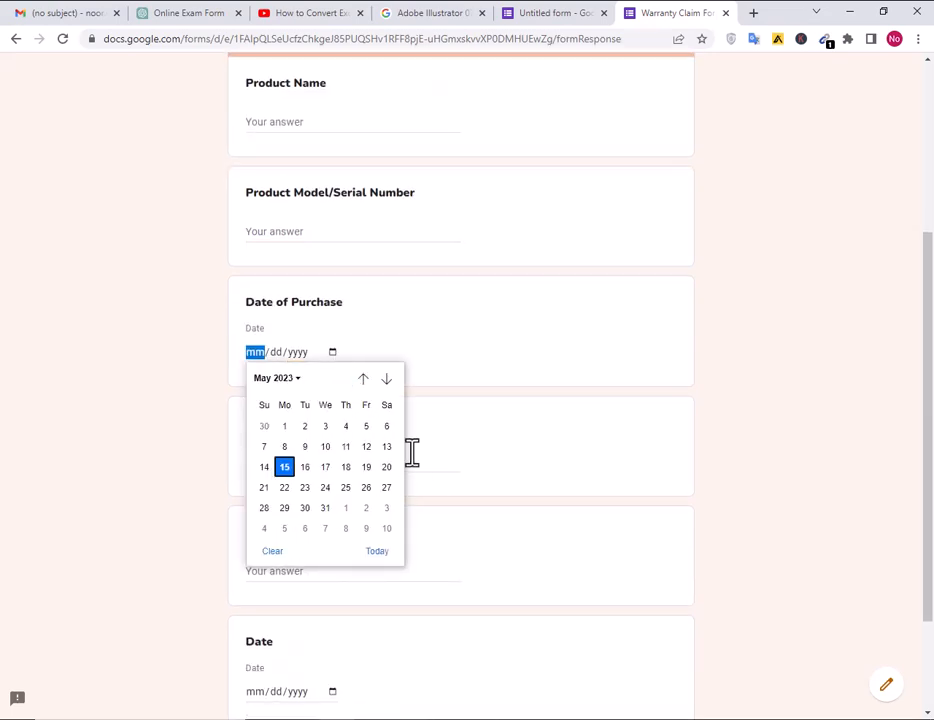
pyautogui.click(366, 487)
pyautogui.scroll(-3, 471, 452)
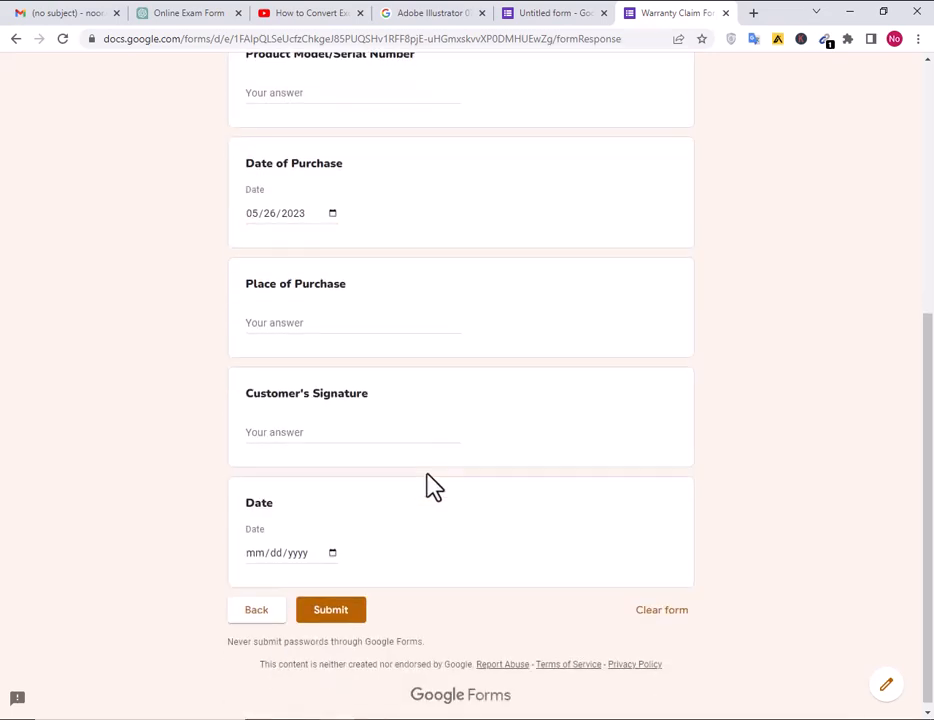
# Return to the preview's first page and check the customer answer fields from Full Name to Zip Code
pyautogui.click(264, 603)
pyautogui.click(325, 369)
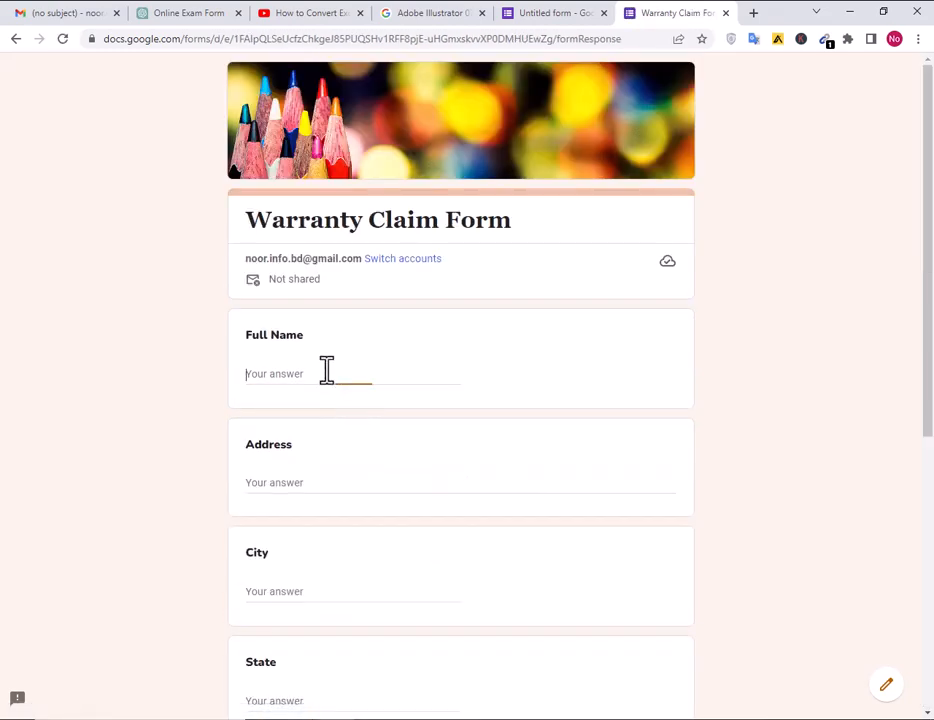
pyautogui.scroll(-2, 328, 395)
pyautogui.click(303, 405)
pyautogui.scroll(-3, 290, 395)
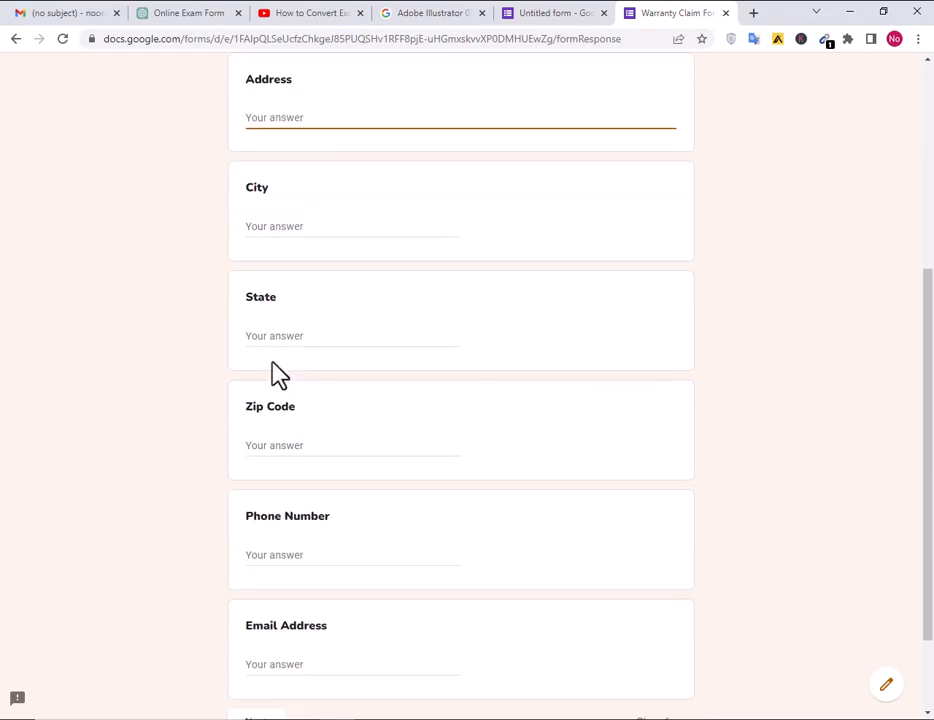
pyautogui.click(306, 337)
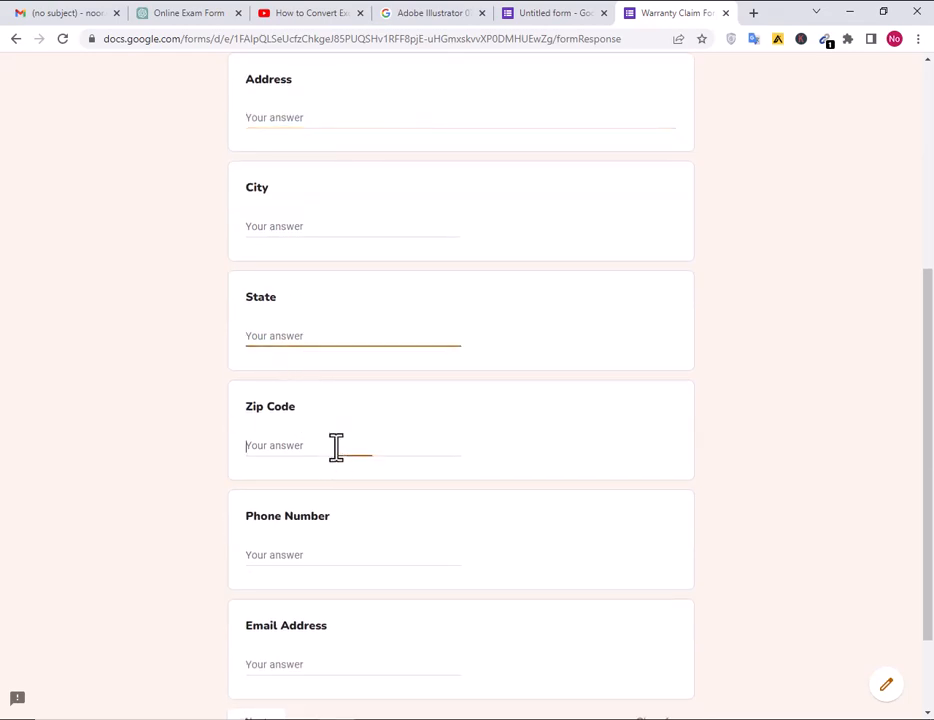
# Go back to the form editor and review the questions of both sections down to the final Date question
pyautogui.click(560, 13)
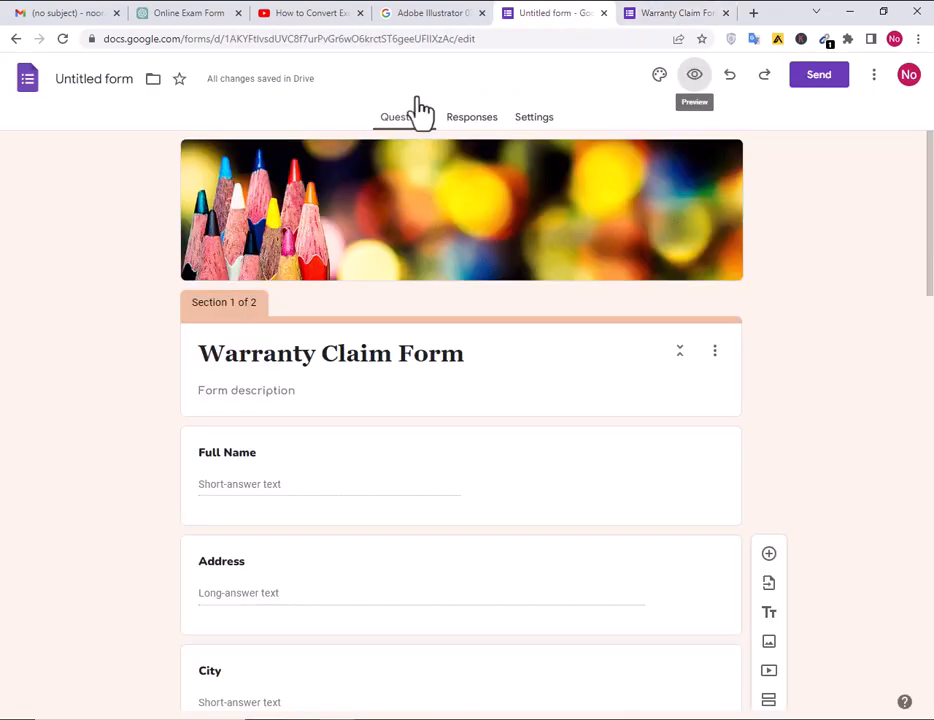
pyautogui.scroll(-4, 265, 338)
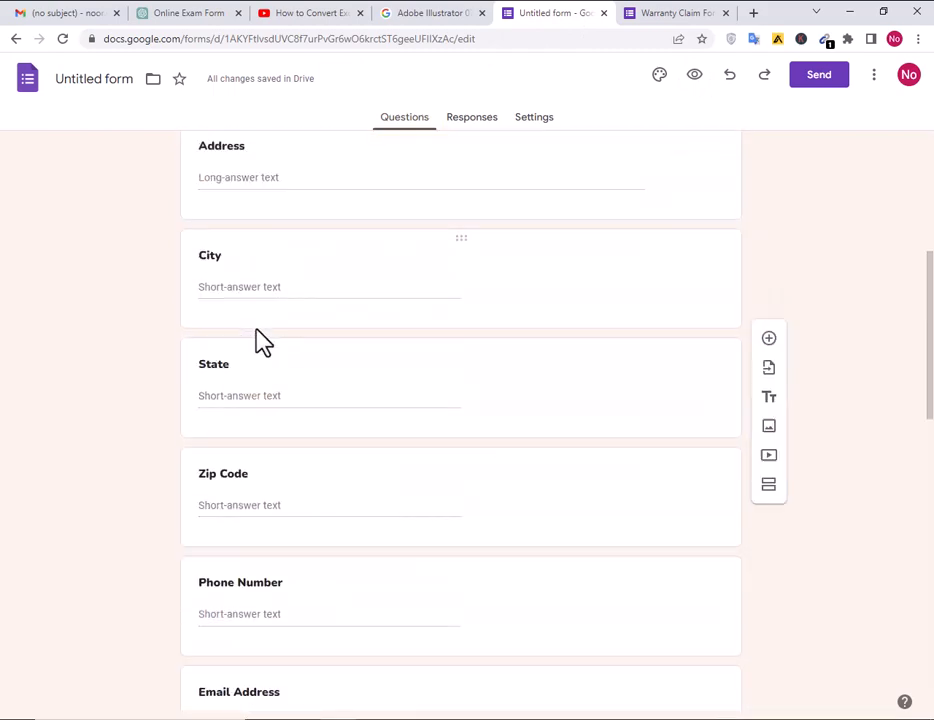
pyautogui.scroll(-10, 262, 341)
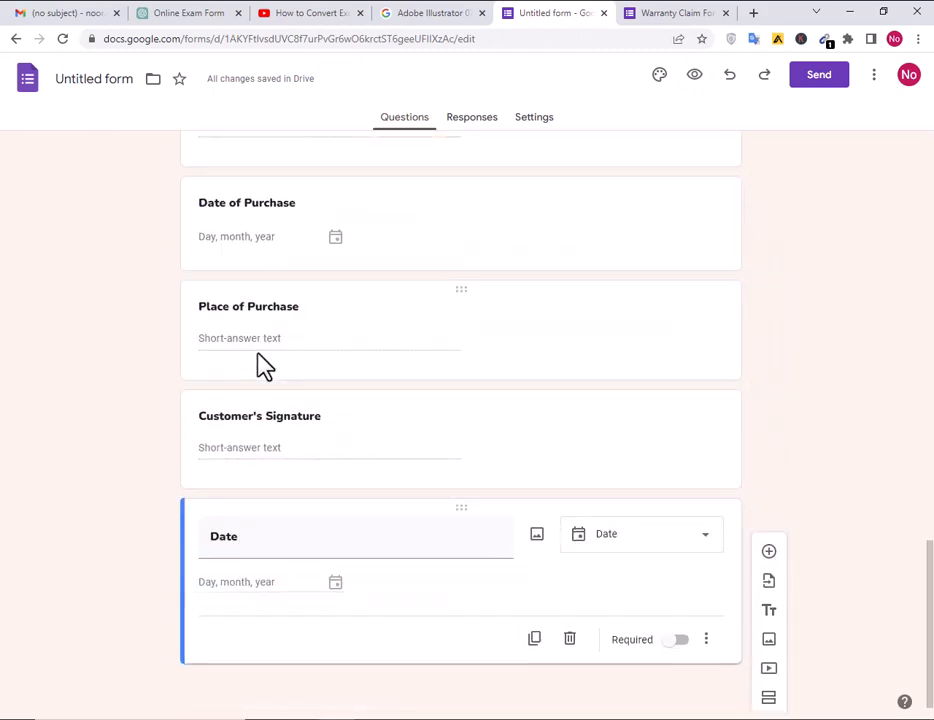